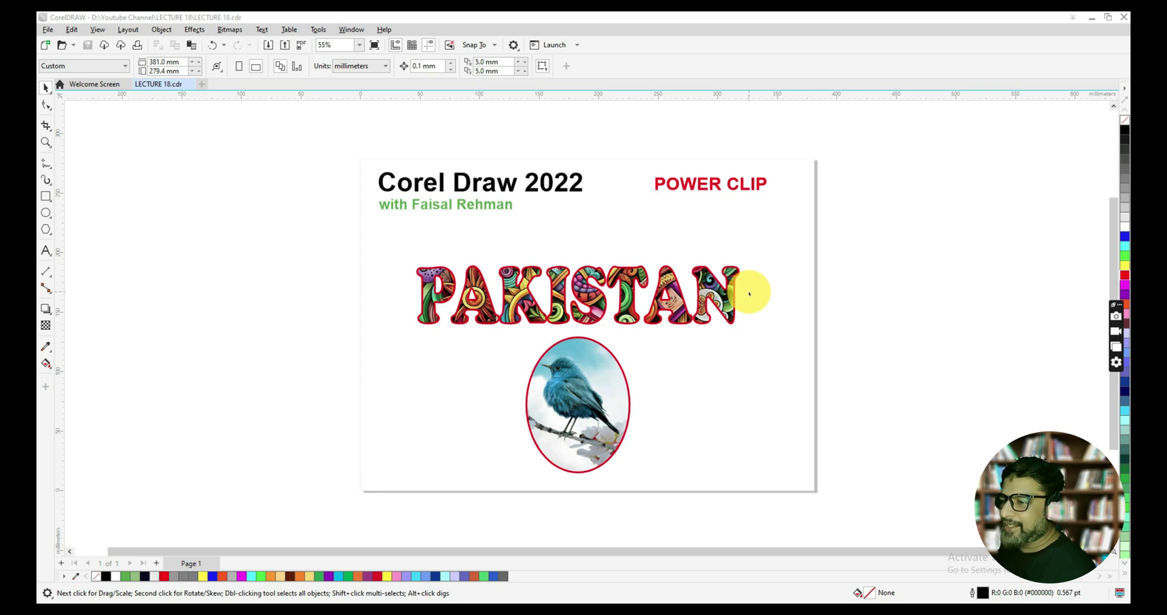
- Move the PAKISTAN text up beneath the POWER CLIP heading and the bird oval to the page's right edge
{"action": "left_click", "coordinate": [585, 288]}
{"action": "left_click_drag", "start_coordinate": [586, 288], "coordinate": [691, 229]}
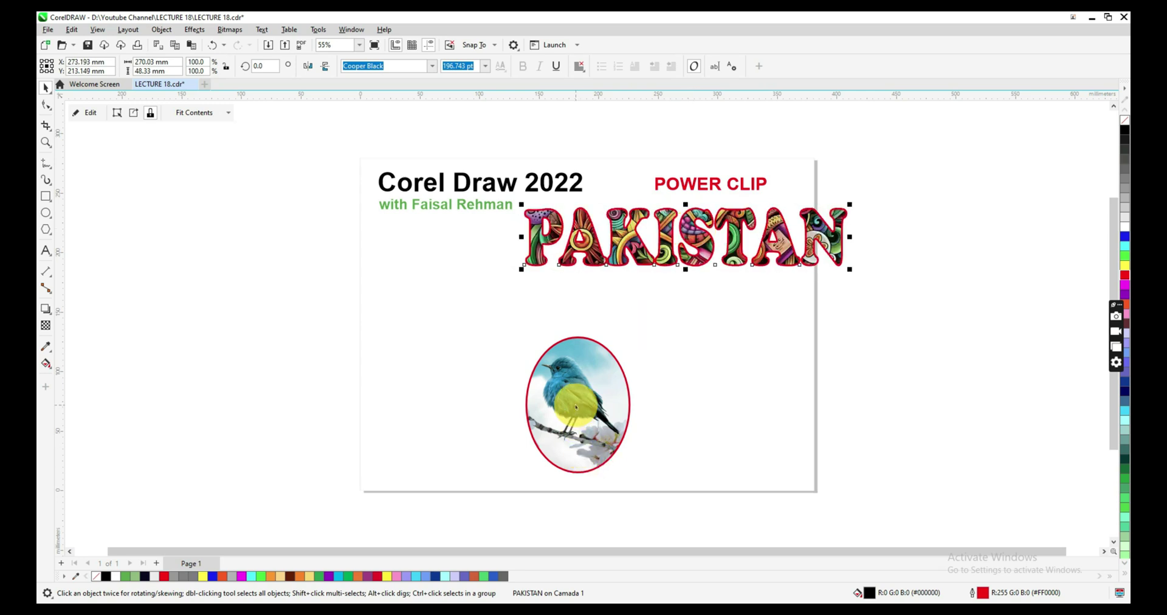
{"action": "left_click_drag", "start_coordinate": [563, 381], "coordinate": [777, 333]}
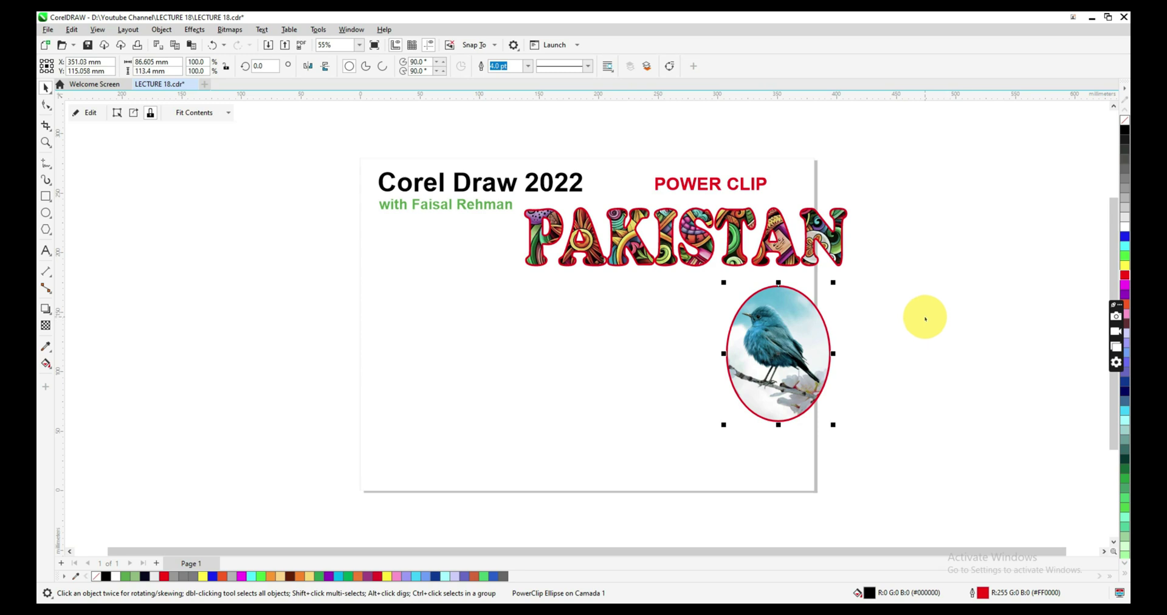
{"action": "left_click", "coordinate": [912, 311]}
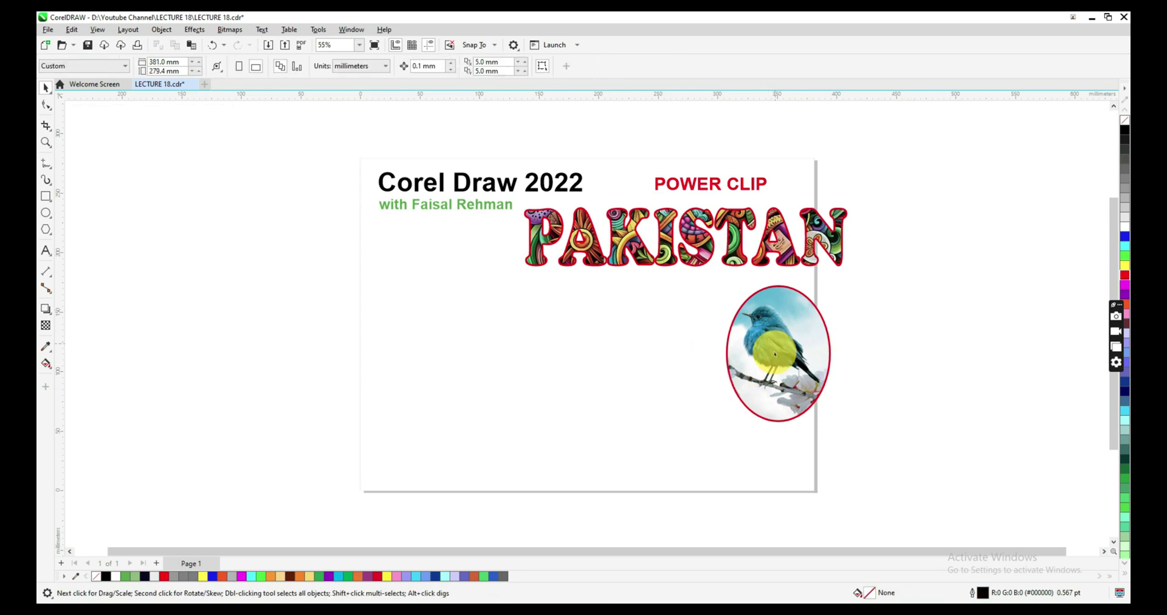
{"action": "left_click", "coordinate": [775, 331]}
{"action": "left_click_drag", "start_coordinate": [789, 328], "coordinate": [814, 345]}
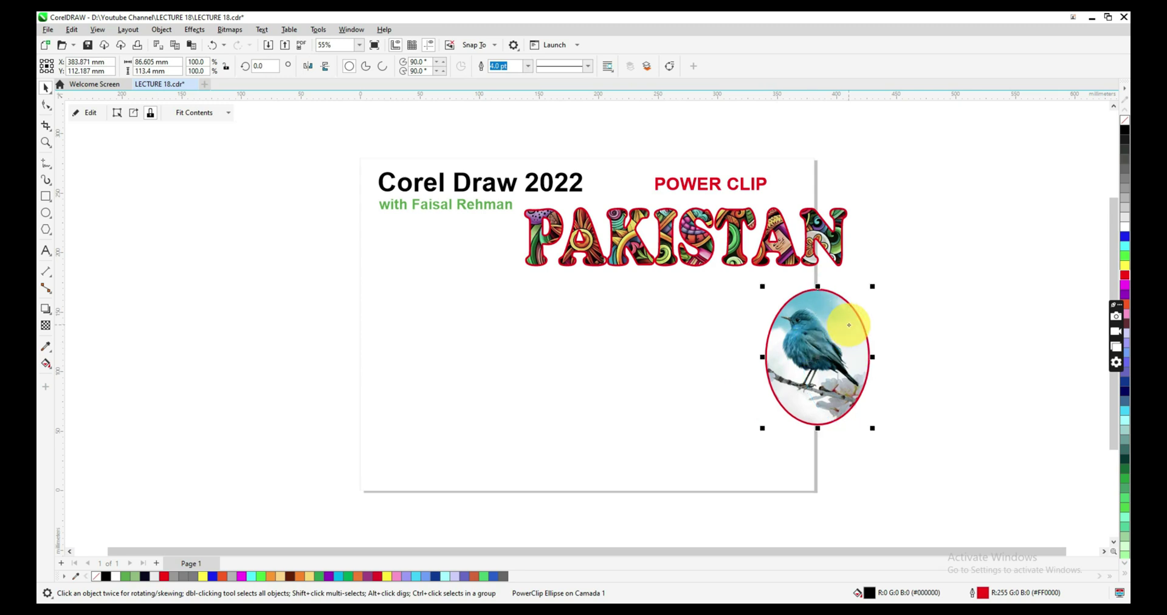
{"action": "left_click", "coordinate": [759, 181]}
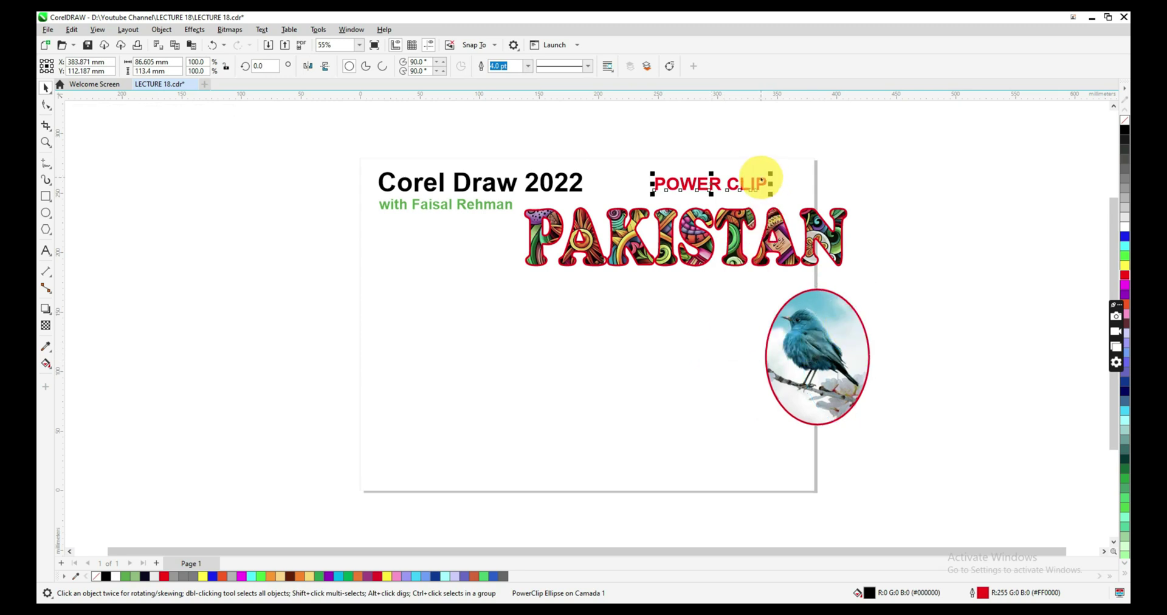
{"action": "left_click", "coordinate": [917, 260]}
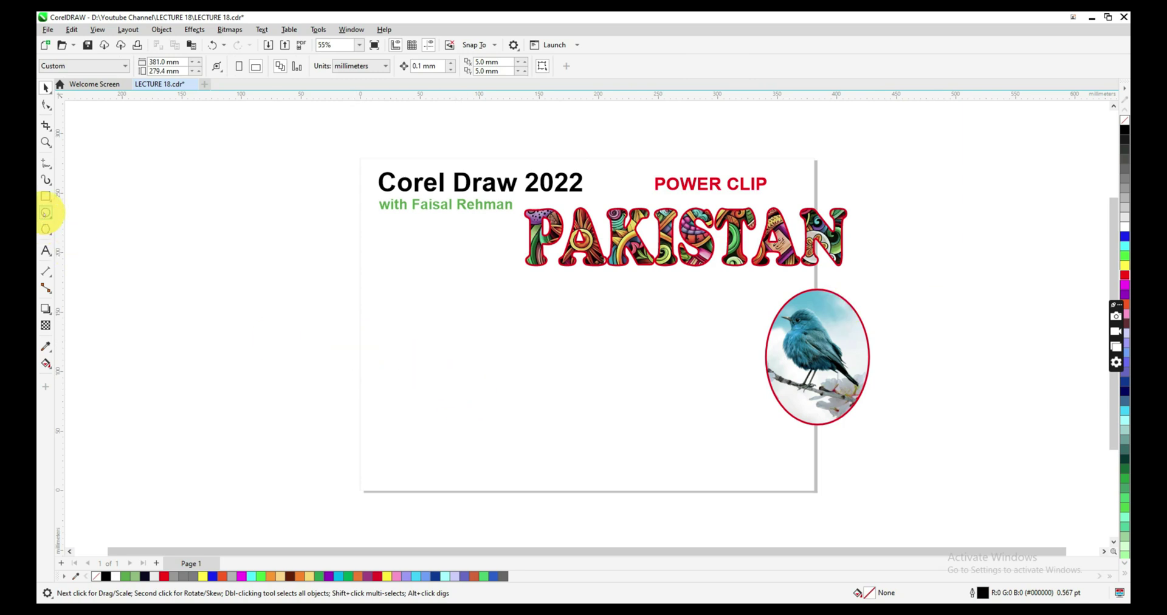
- Draw an upright ellipse about 92 by 118 mm and place it near the middle of the page below the PAKISTAN text
{"action": "left_click", "coordinate": [46, 213]}
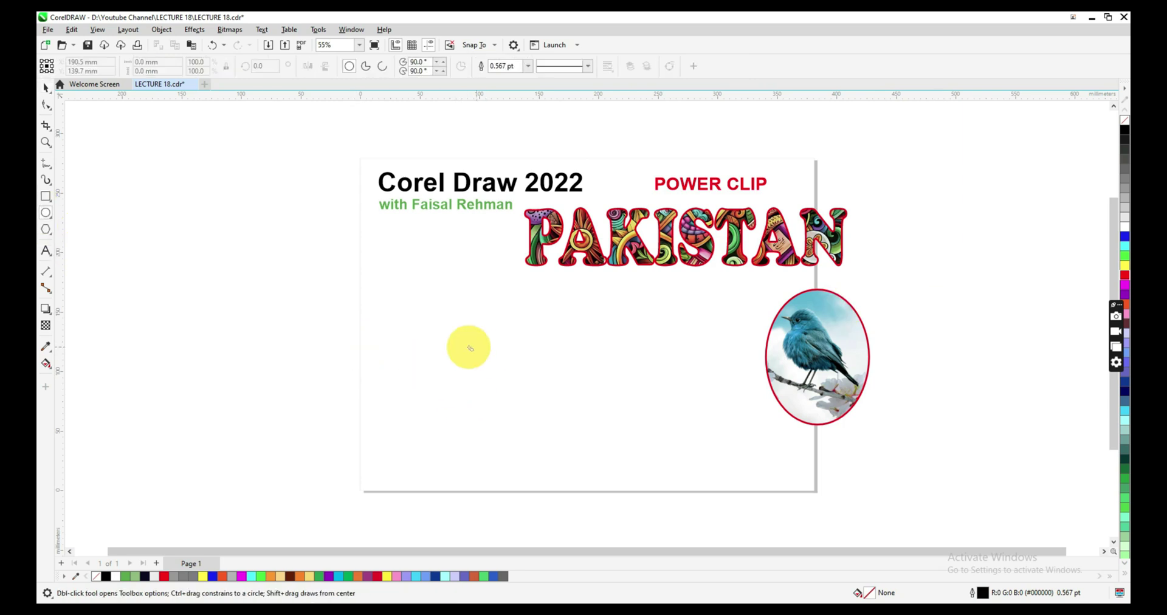
{"action": "left_click_drag", "start_coordinate": [428, 300], "coordinate": [538, 442]}
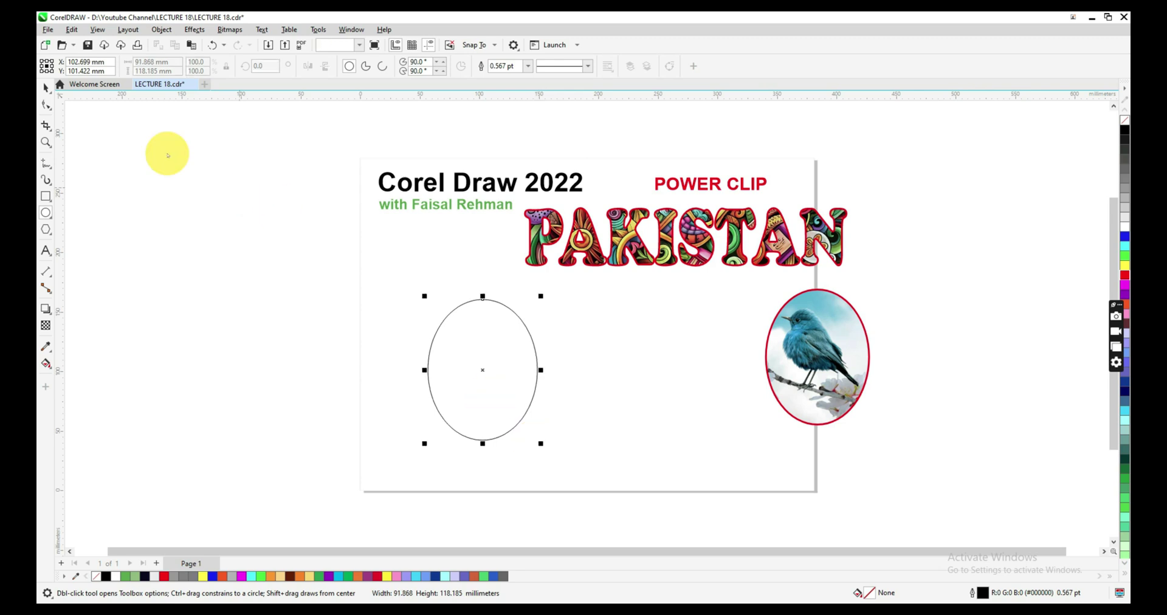
{"action": "left_click", "coordinate": [45, 87]}
{"action": "left_click_drag", "start_coordinate": [484, 375], "coordinate": [572, 368]}
{"action": "left_click", "coordinate": [474, 334]}
{"action": "left_click", "coordinate": [474, 335]}
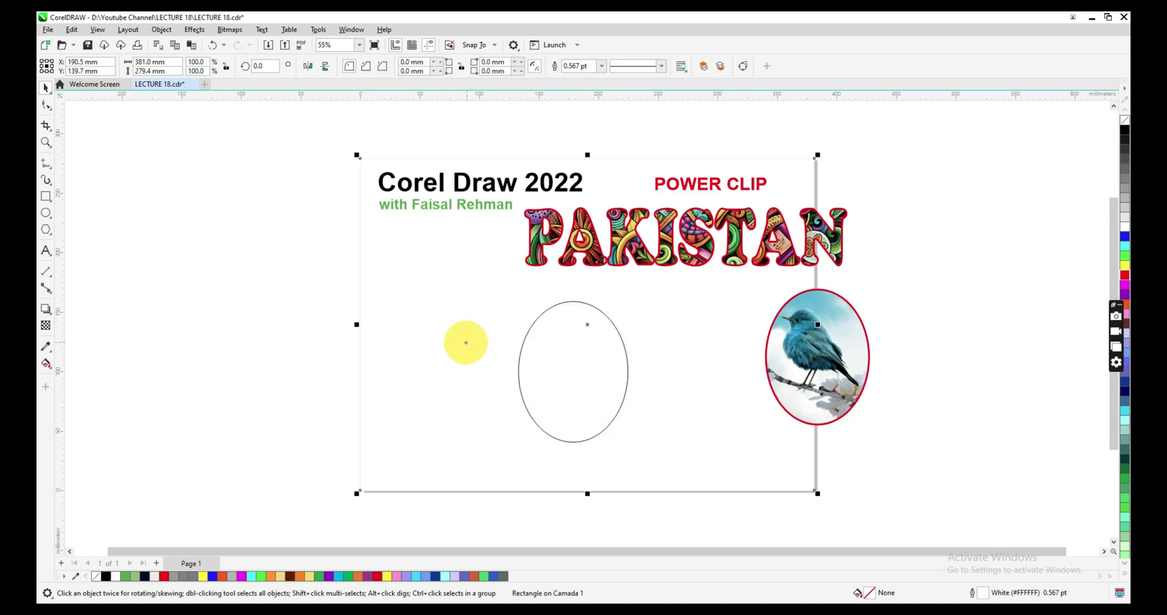
{"action": "left_click", "coordinate": [279, 315]}
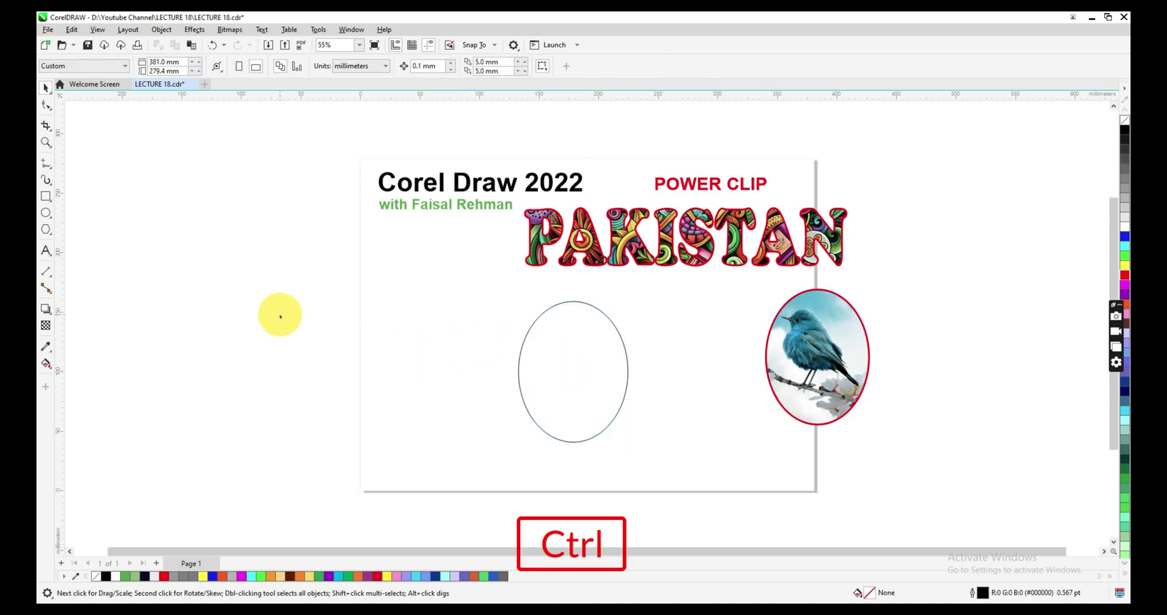
- Import the image bird-8788491_1280 from Downloads and place it beside the empty ellipse at its original size
{"action": "key", "text": "ctrl+i"}
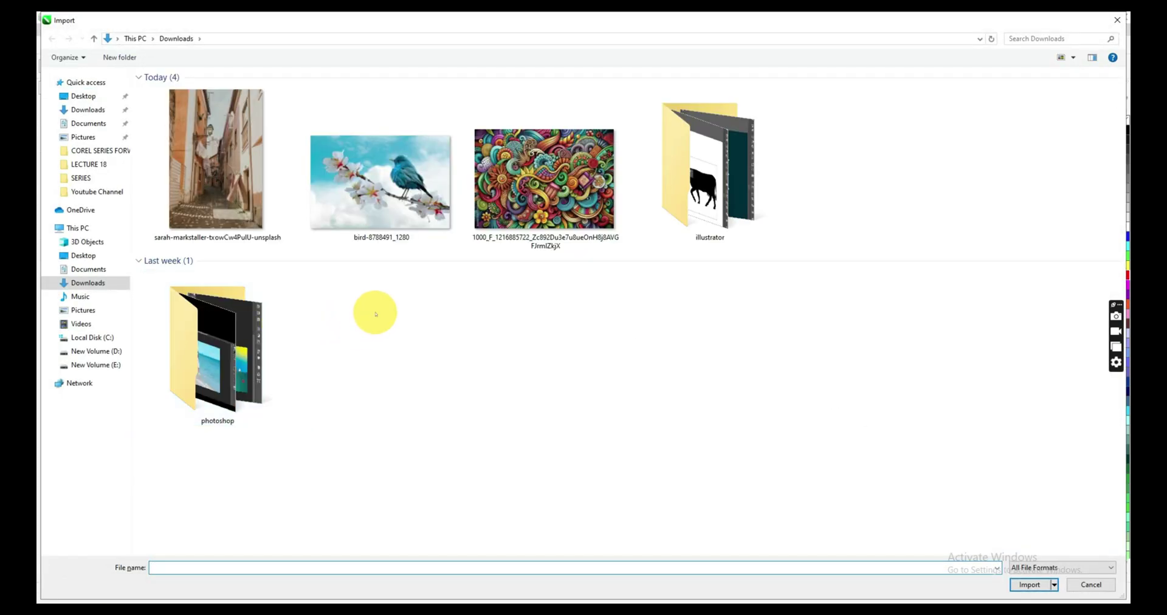
{"action": "left_click", "coordinate": [417, 170]}
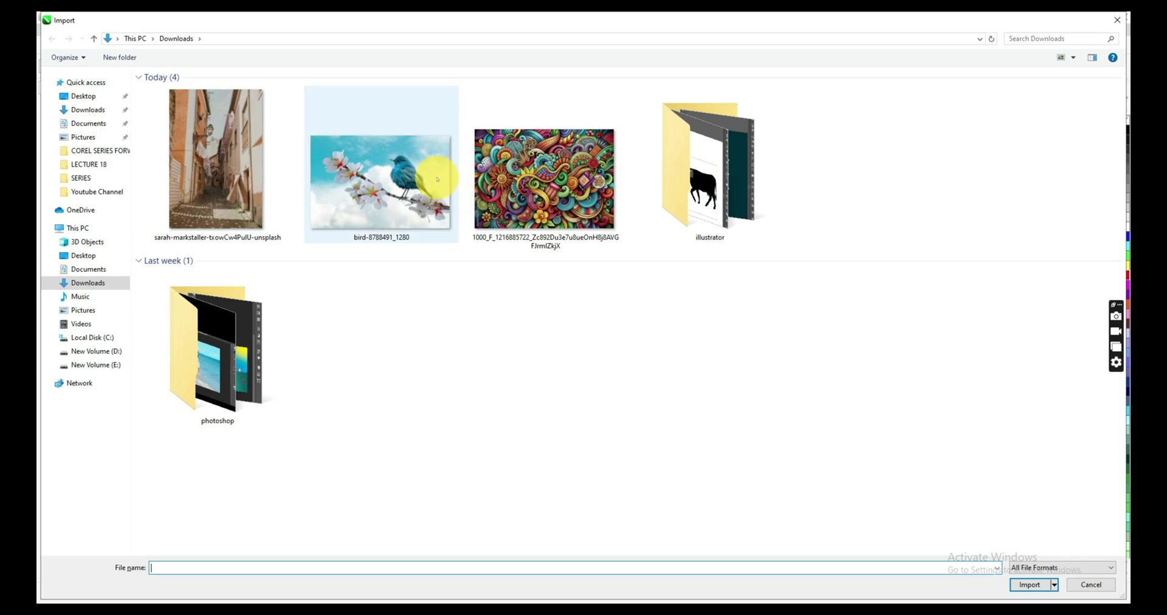
{"action": "double_click", "coordinate": [405, 177]}
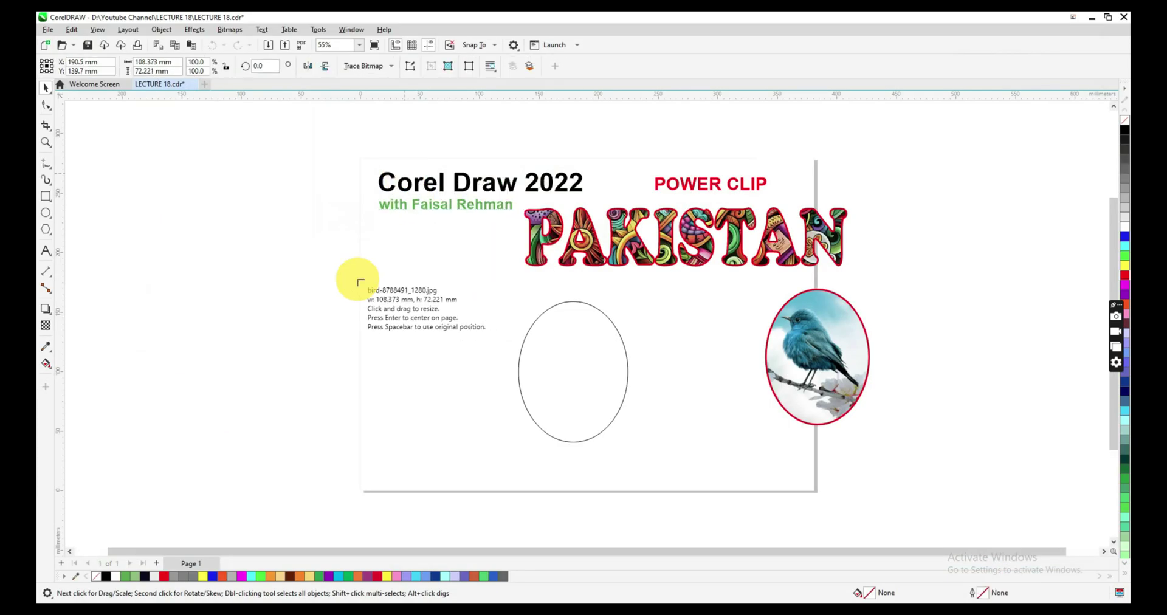
{"action": "left_click", "coordinate": [338, 272]}
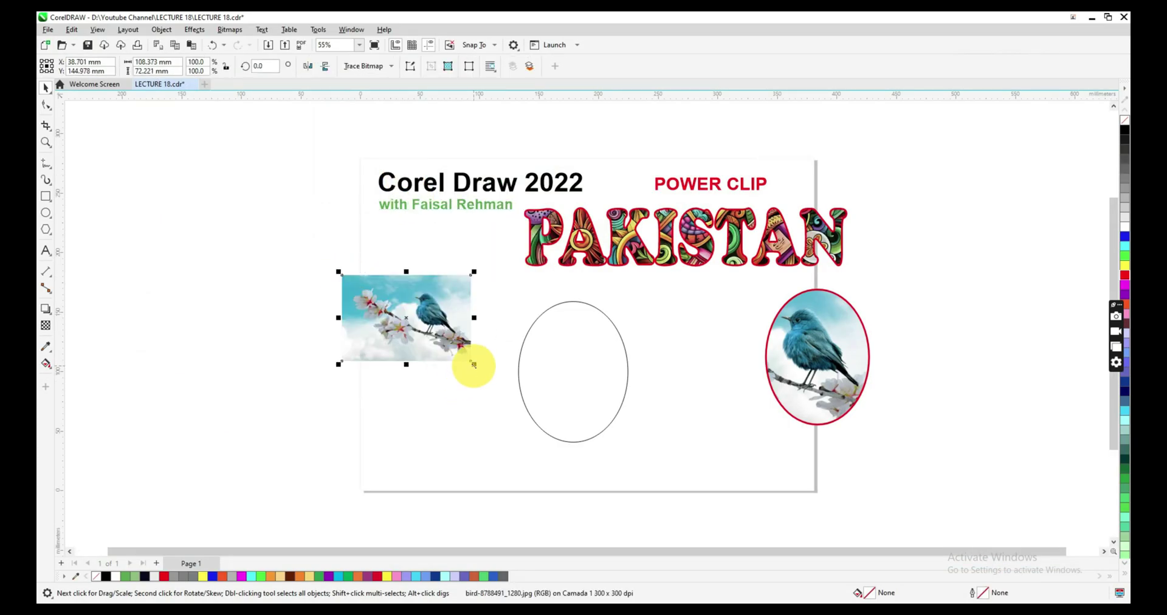
- Enlarge the imported bird photo proportionally to about 174 mm wide and position it just left of the empty ellipse
{"action": "key", "text": "shift"}
{"action": "left_click_drag", "start_coordinate": [474, 364], "coordinate": [500, 381]}
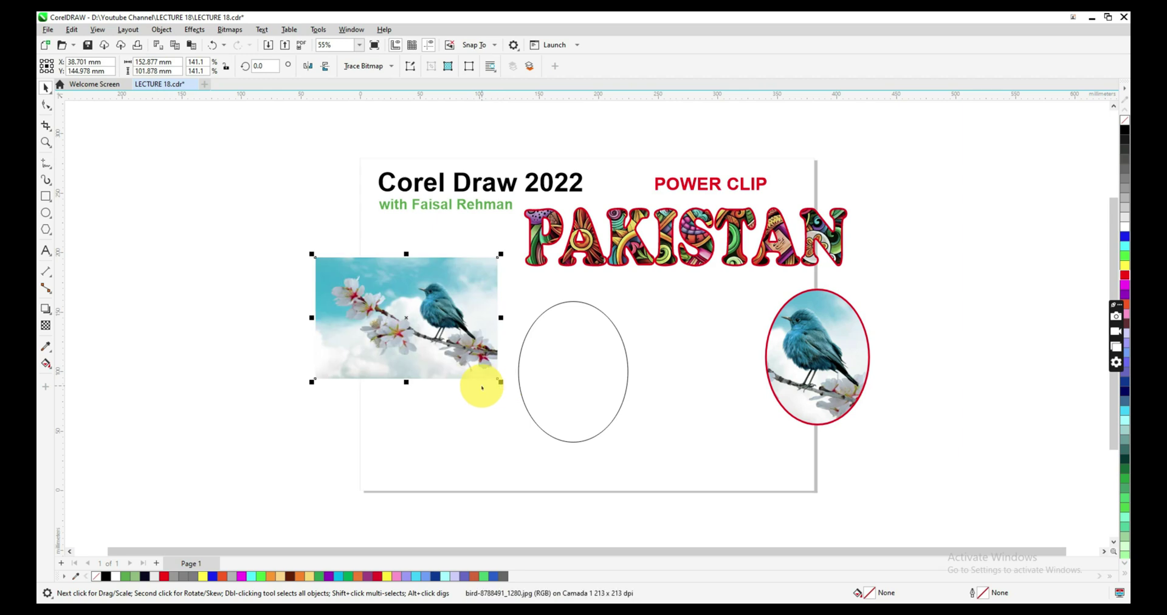
{"action": "left_click_drag", "start_coordinate": [432, 311], "coordinate": [497, 292]}
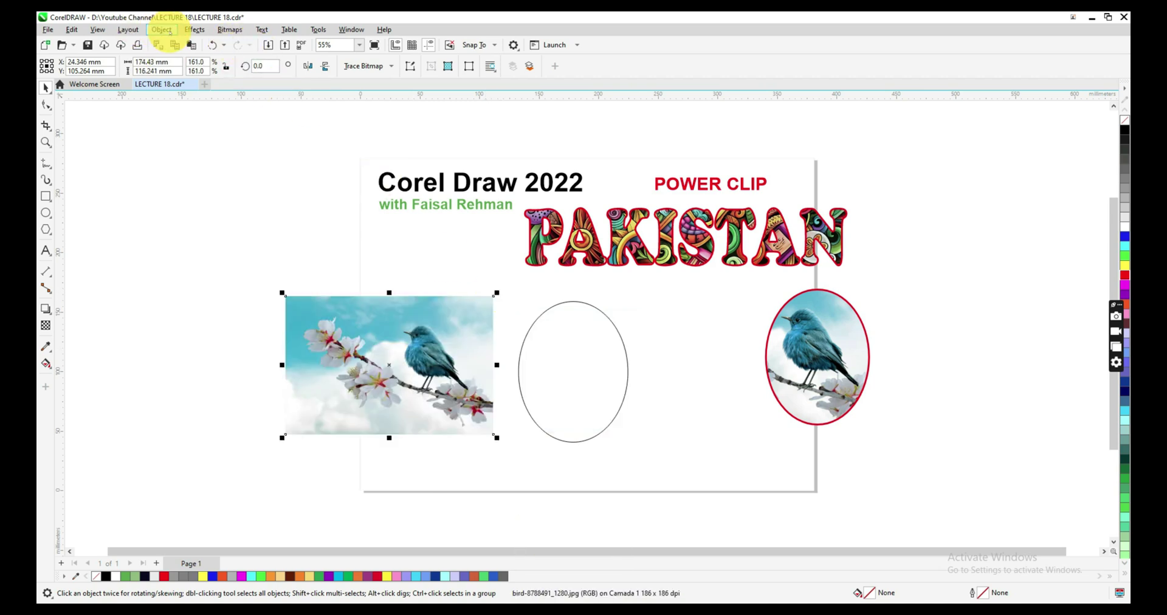
- PowerClip the bird photo inside the empty ellipse frame
{"action": "left_click", "coordinate": [161, 30]}
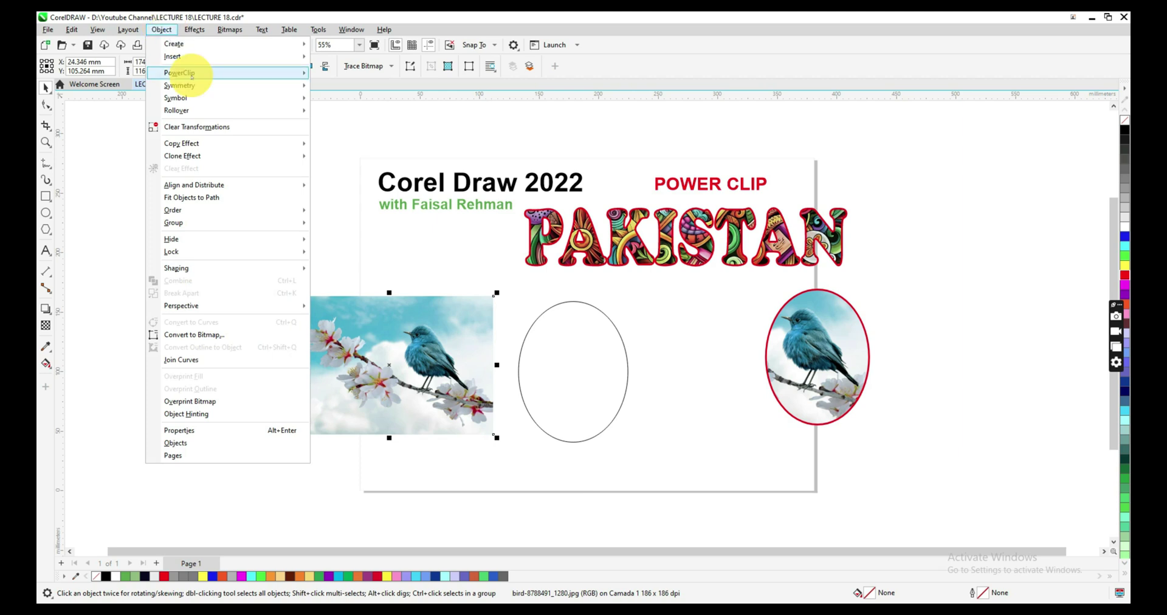
{"action": "mouse_move", "coordinate": [185, 73]}
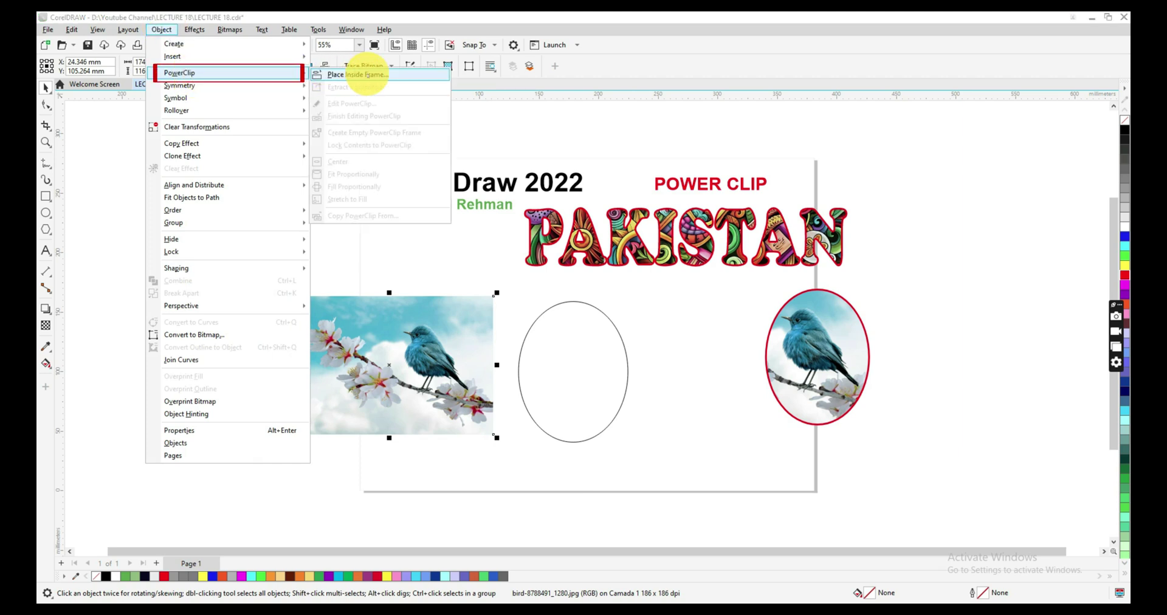
{"action": "left_click", "coordinate": [375, 75]}
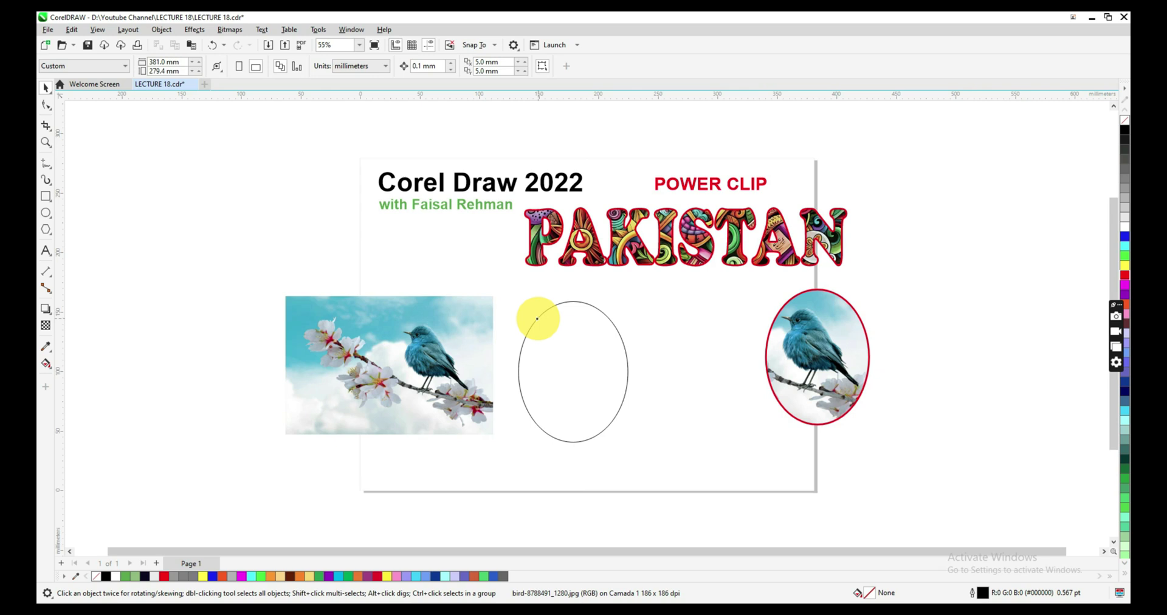
{"action": "left_click", "coordinate": [538, 318]}
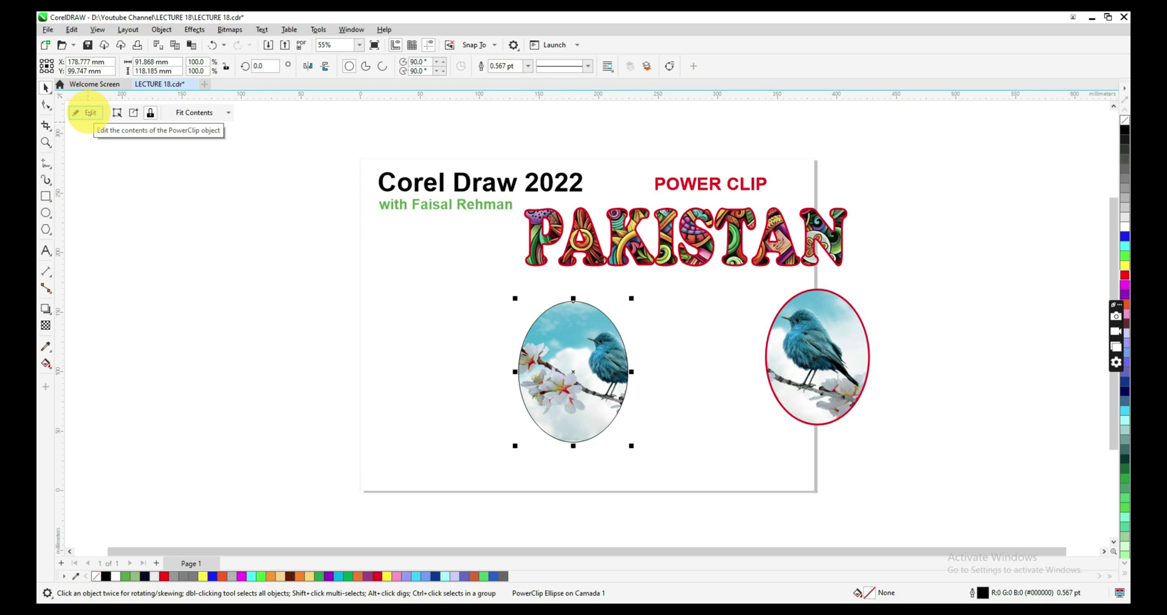
- Edit the PowerClip contents, enlarging the photo to about 198 mm wide and shifting it so the bird sits centred in the ellipse
{"action": "left_click", "coordinate": [88, 112]}
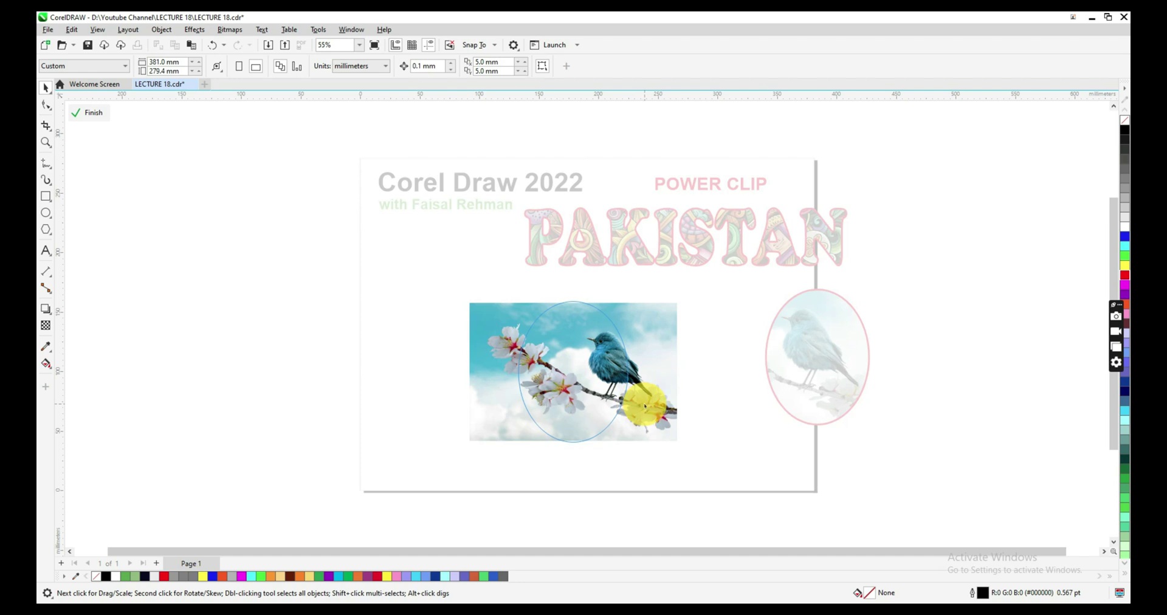
{"action": "left_click_drag", "start_coordinate": [645, 405], "coordinate": [623, 403]}
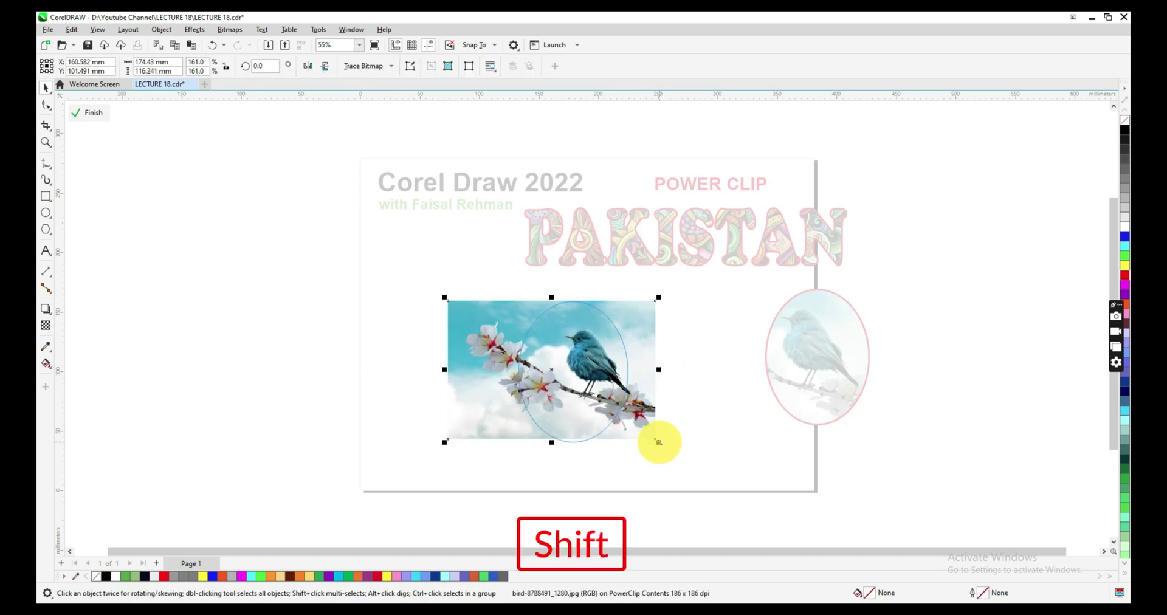
{"action": "mouse_move", "coordinate": [659, 442]}
{"action": "left_mouse_down"}
{"action": "mouse_move", "coordinate": [677, 463]}
{"action": "mouse_move", "coordinate": [670, 450]}
{"action": "left_mouse_up"}
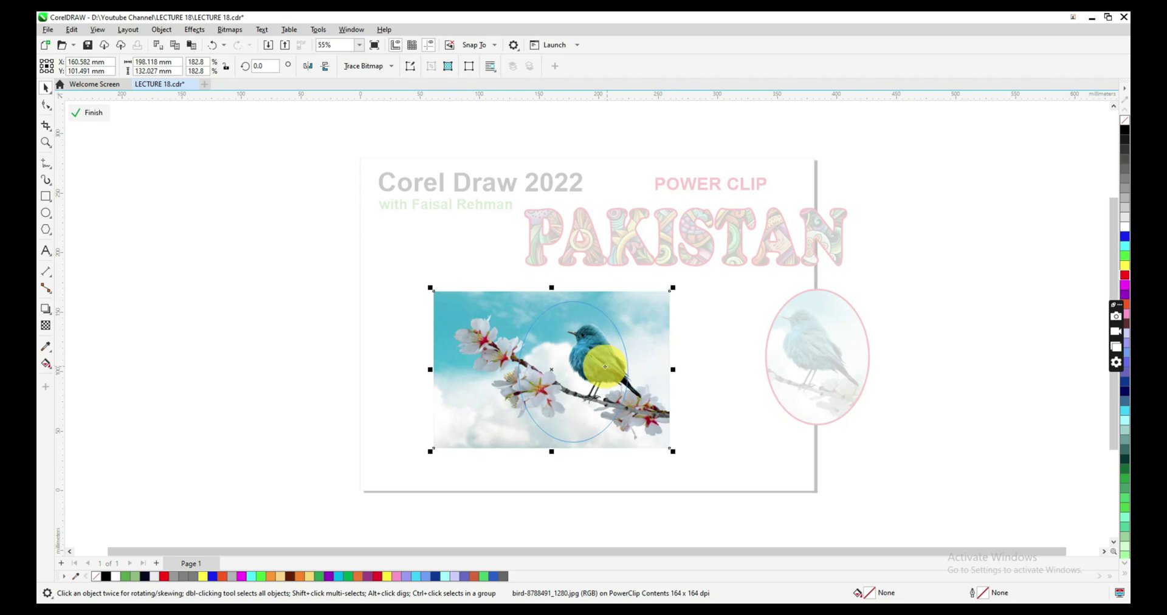
{"action": "left_click_drag", "start_coordinate": [604, 359], "coordinate": [588, 366]}
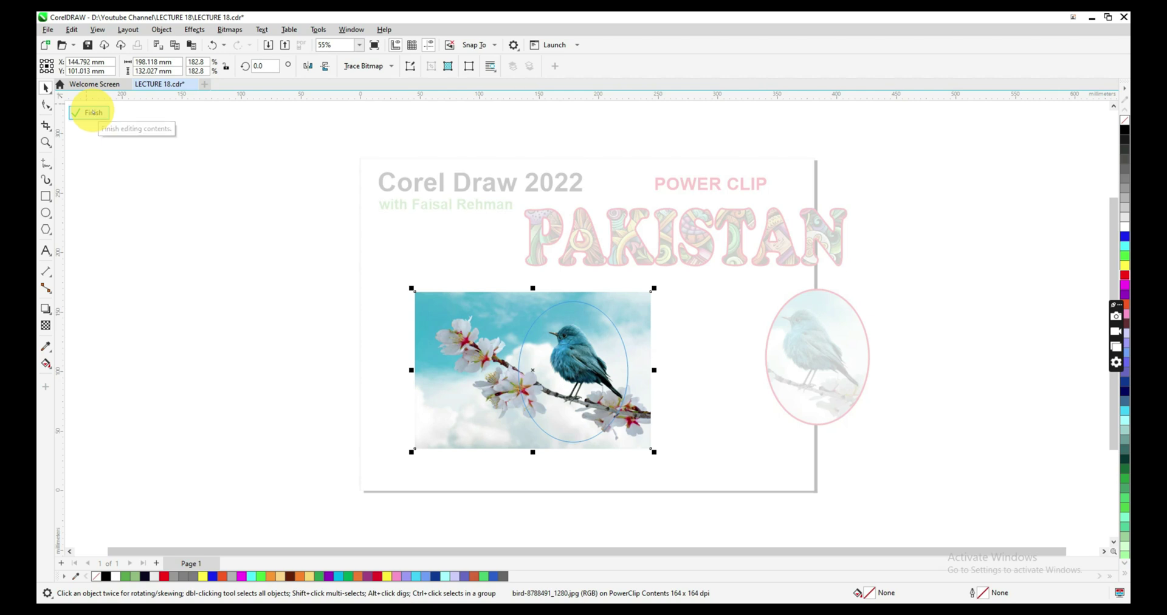
{"action": "left_click", "coordinate": [91, 111]}
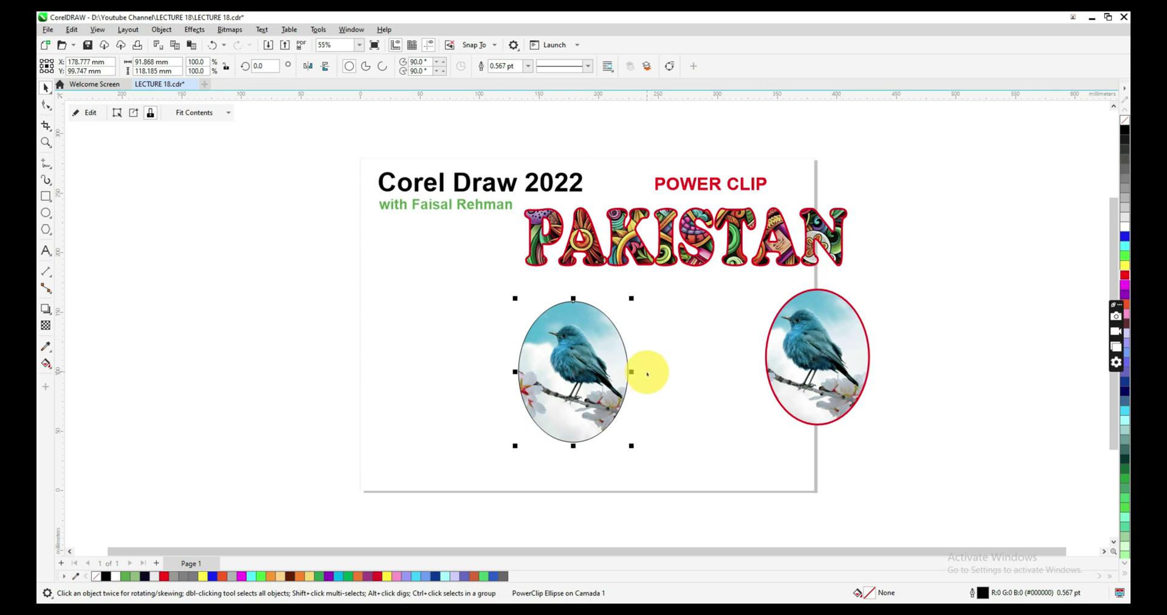
- Give the new bird ellipse a 4 pt red outline that scales with the object
{"action": "key", "text": "F12"}
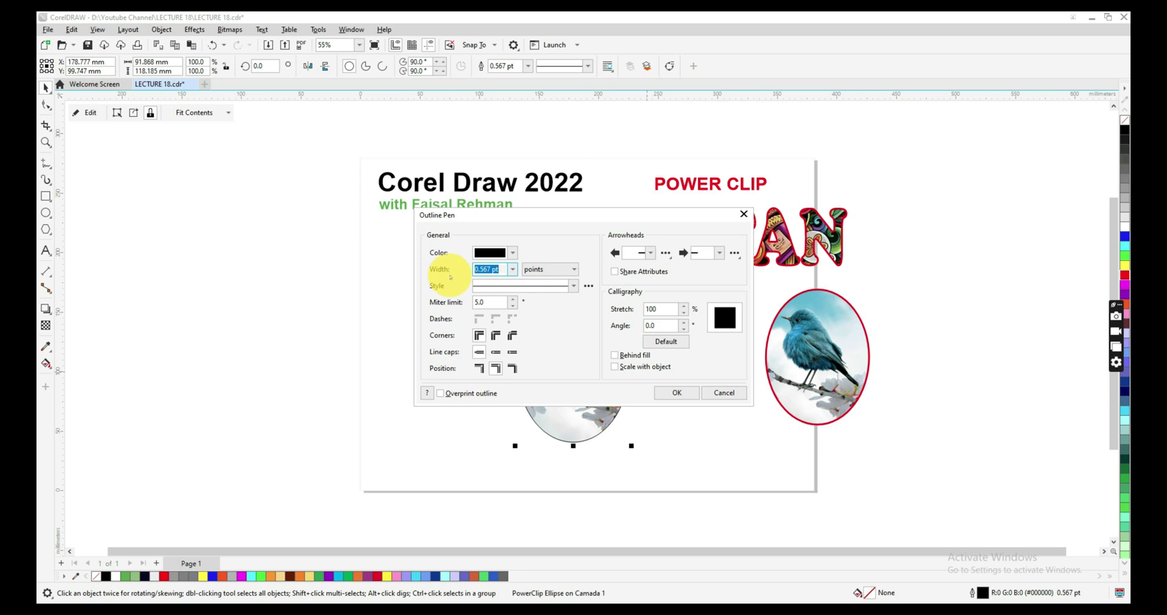
{"action": "type", "text": "4"}
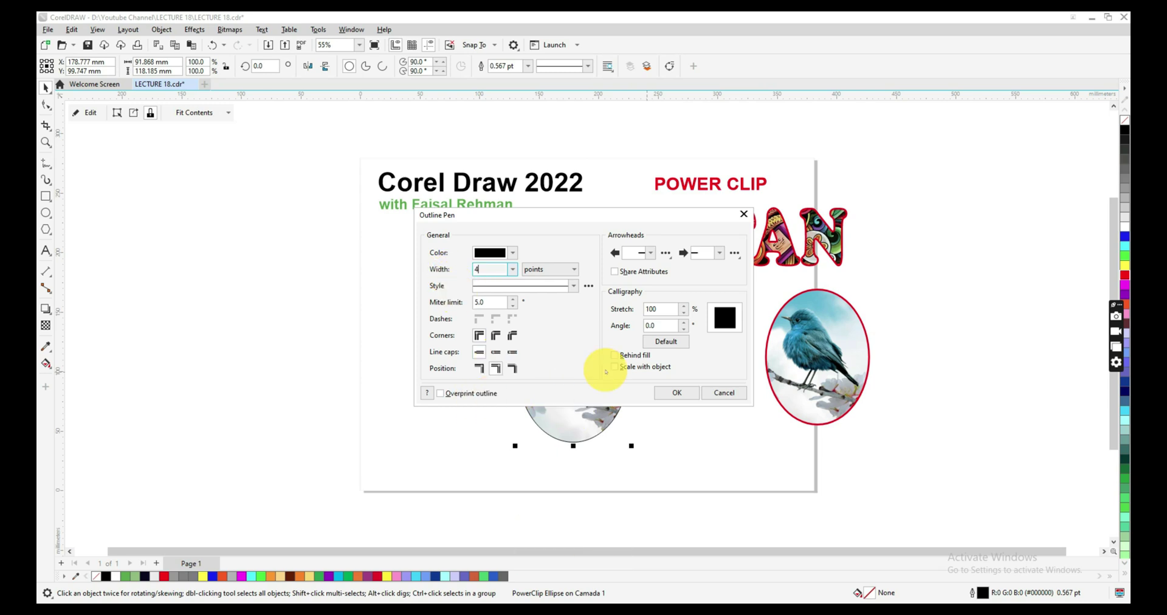
{"action": "left_click", "coordinate": [679, 398]}
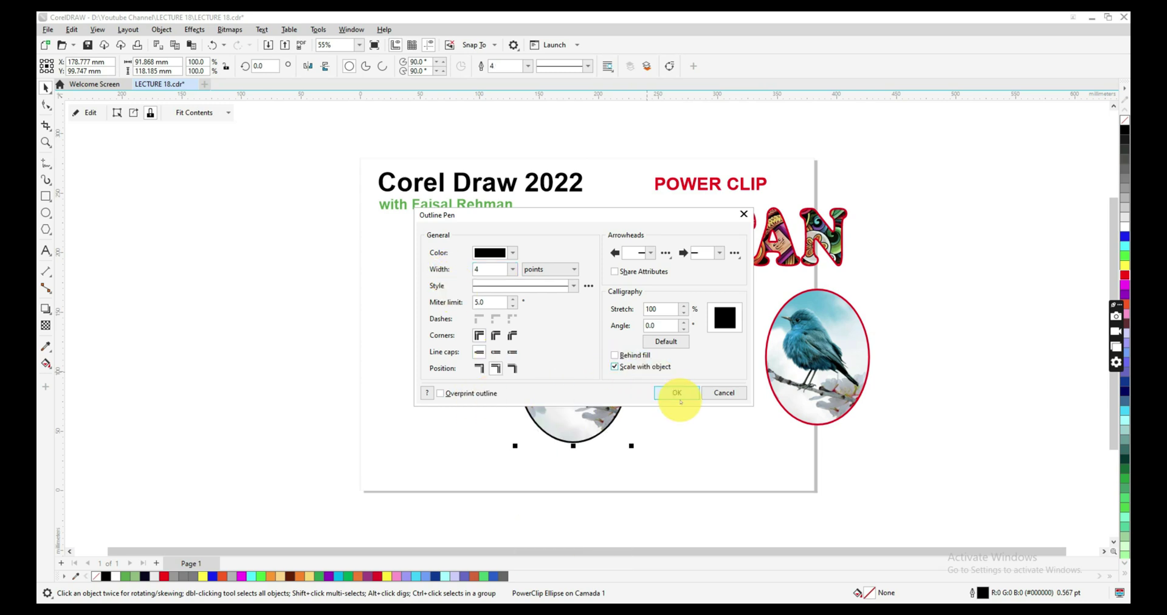
{"action": "left_click", "coordinate": [597, 365]}
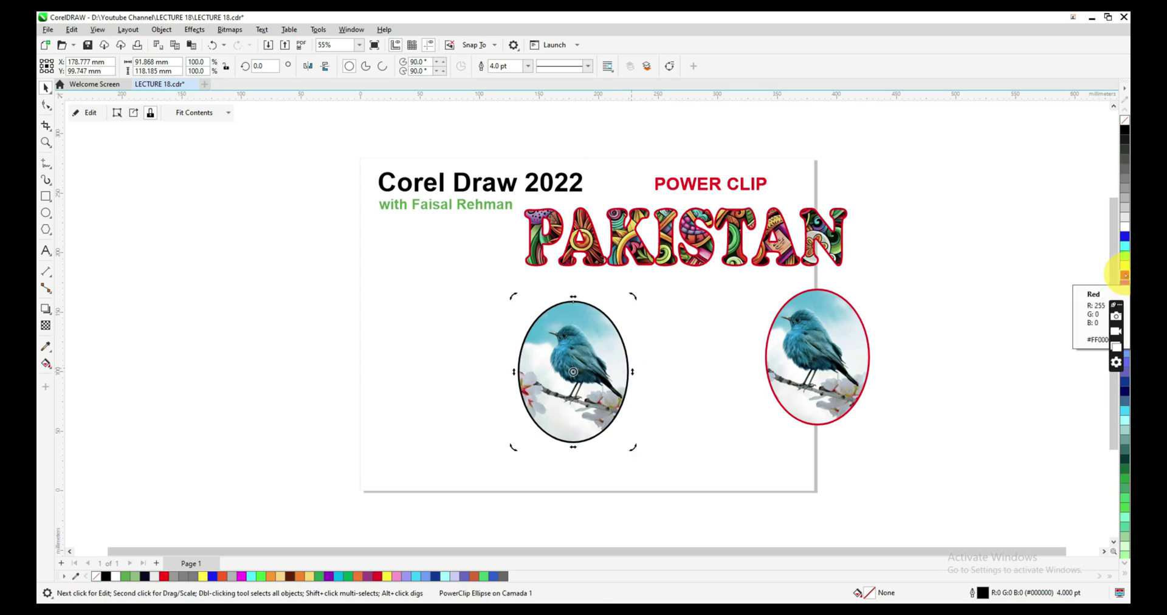
{"action": "right_click", "coordinate": [1123, 275]}
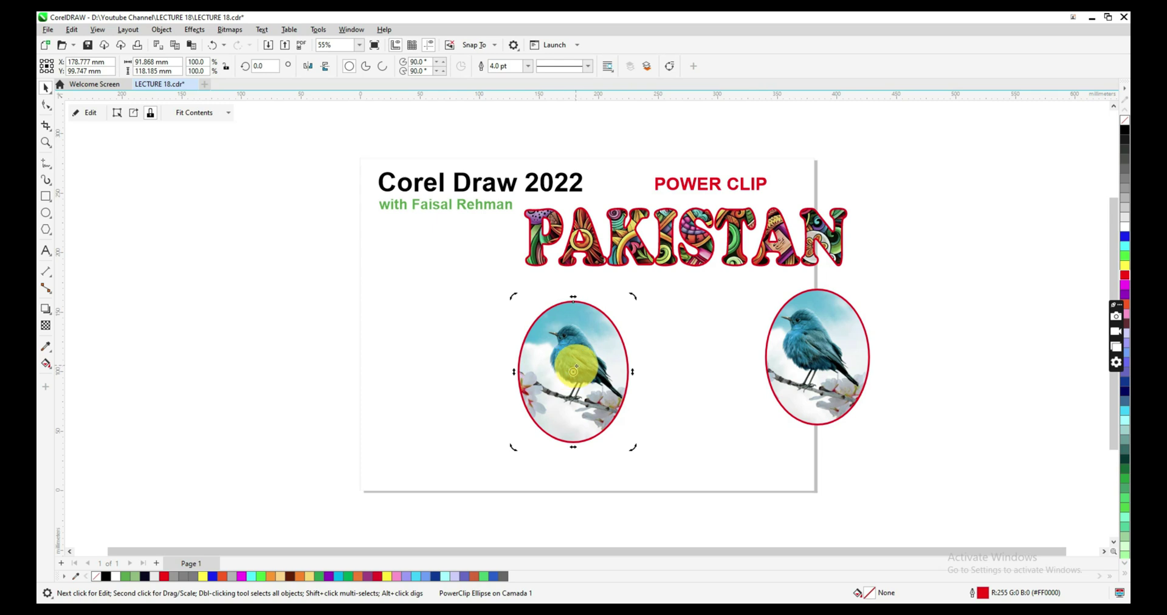
{"action": "left_click", "coordinate": [391, 304]}
- Unlock the new oval's PowerClip contents, then move the frame left across the stationary photo and back over the bird
{"action": "left_click", "coordinate": [591, 353]}
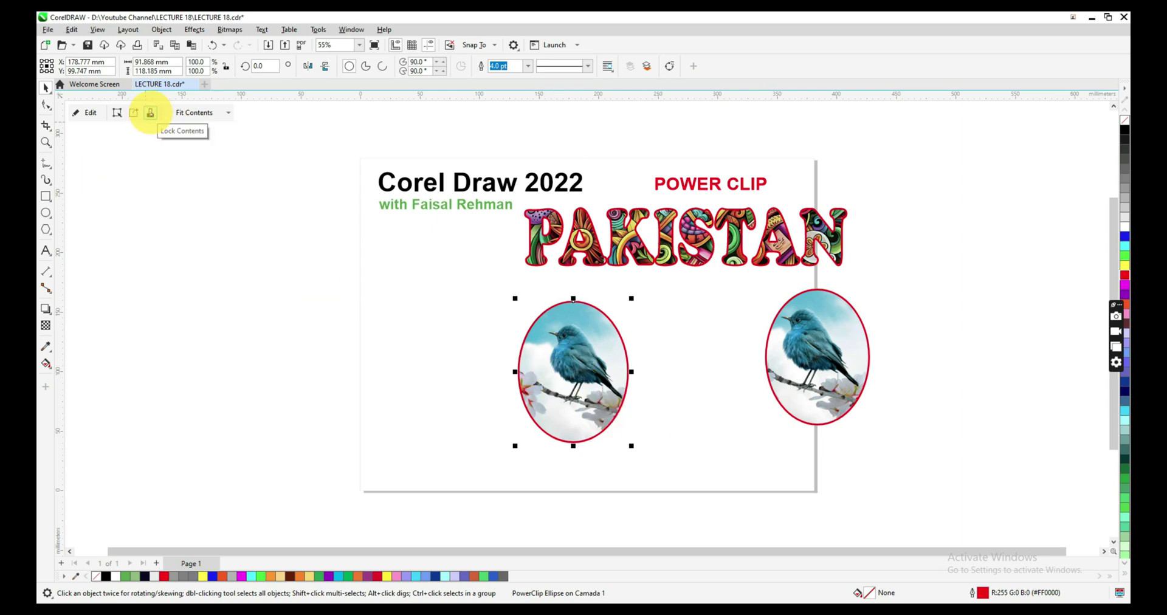
{"action": "left_click", "coordinate": [149, 113]}
{"action": "left_click", "coordinate": [150, 113]}
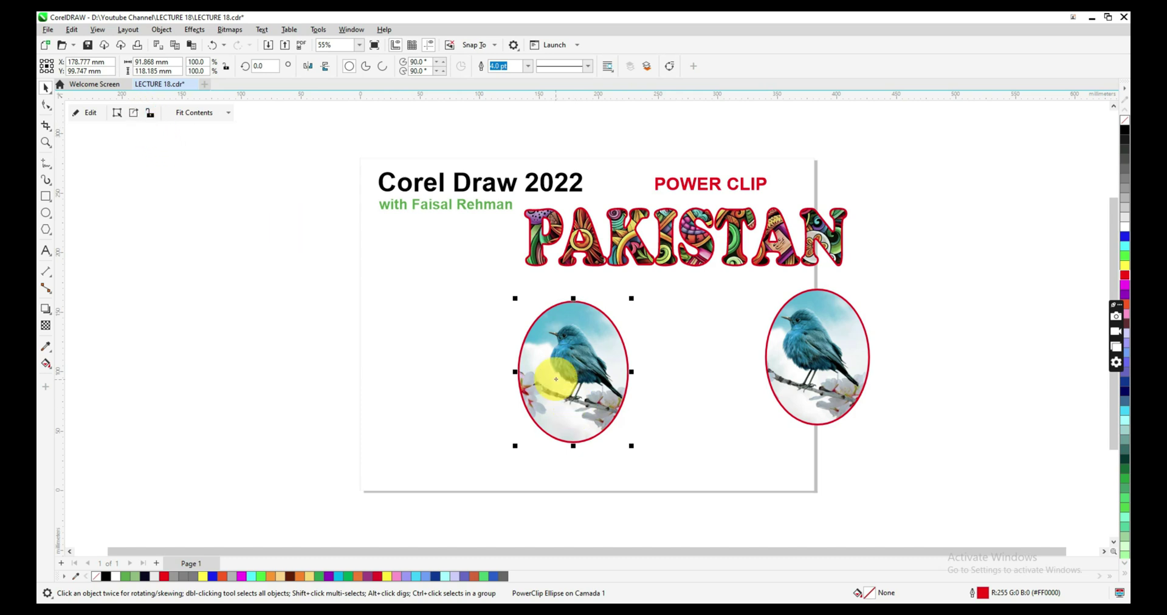
{"action": "left_click_drag", "start_coordinate": [569, 368], "coordinate": [476, 348]}
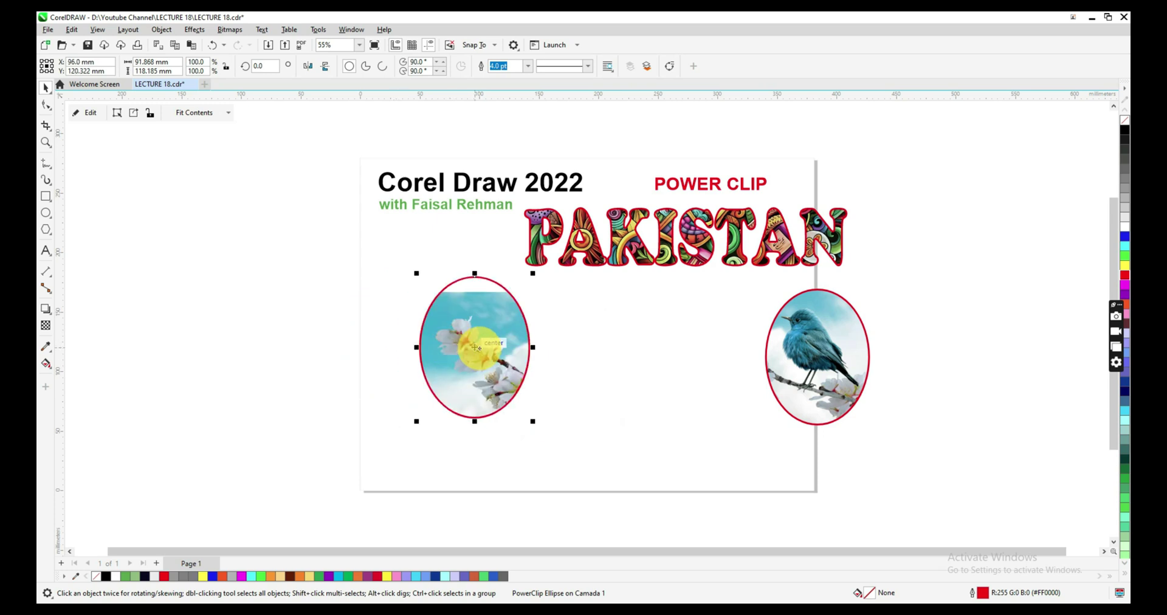
{"action": "left_click_drag", "start_coordinate": [480, 352], "coordinate": [582, 367]}
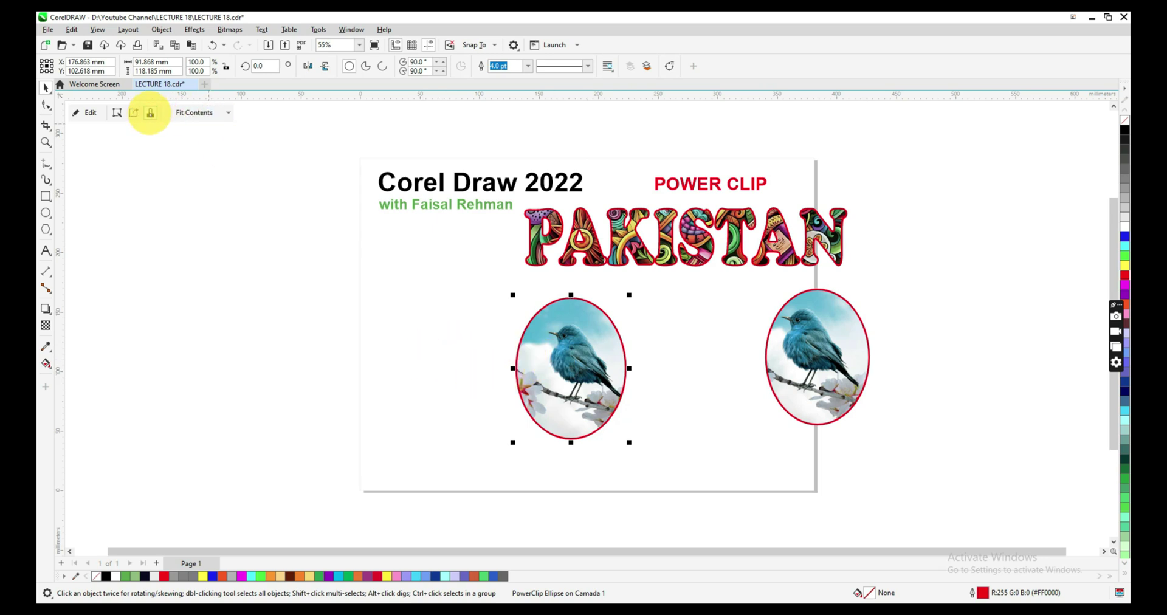
- Lock the PowerClip contents to the frame and move the new bird oval right, beside the existing one
{"action": "left_click", "coordinate": [150, 112]}
{"action": "left_click_drag", "start_coordinate": [581, 373], "coordinate": [716, 356]}
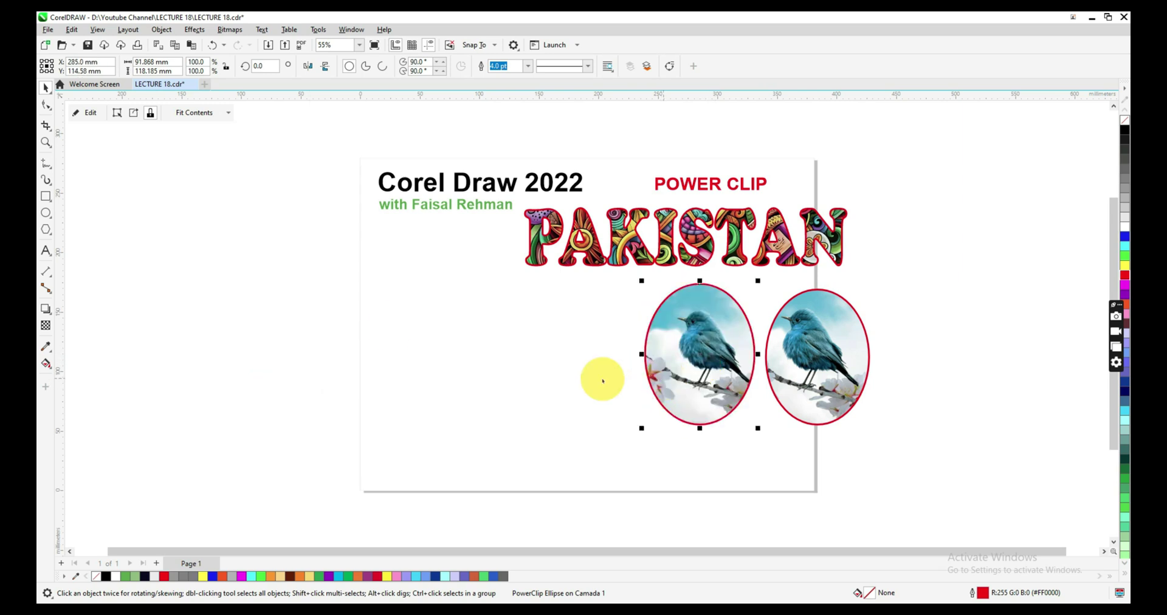
- Draw a six-sided polygon about 109 by 125 mm below the Corel Draw 2022 heading and shift it slightly up and left
{"action": "left_click", "coordinate": [271, 298]}
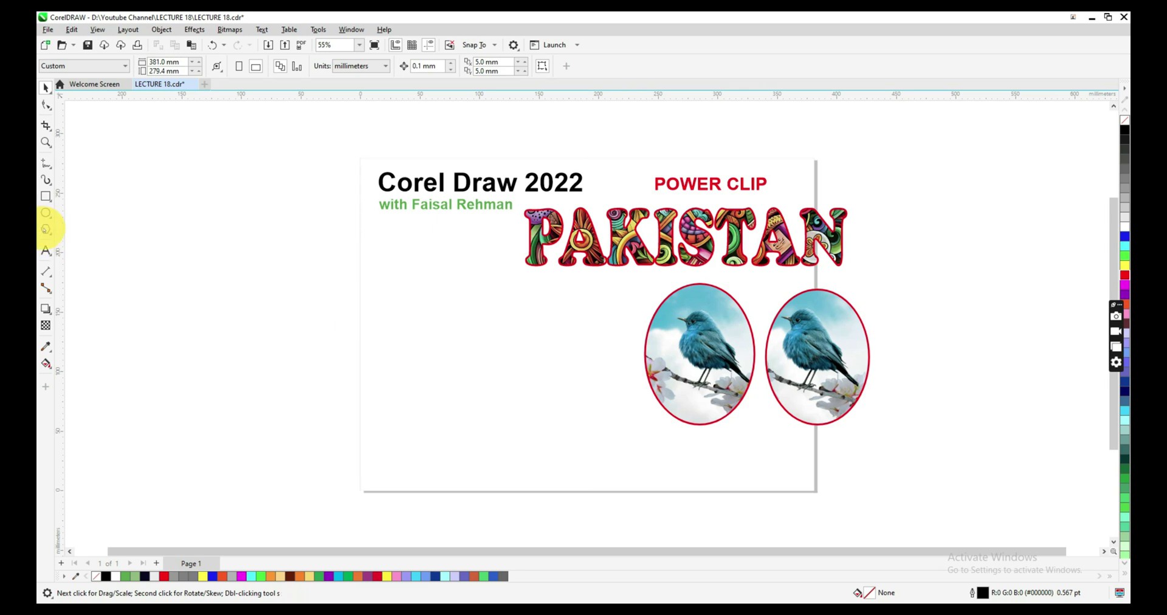
{"action": "left_click", "coordinate": [46, 230]}
{"action": "left_click_drag", "start_coordinate": [451, 331], "coordinate": [590, 450]}
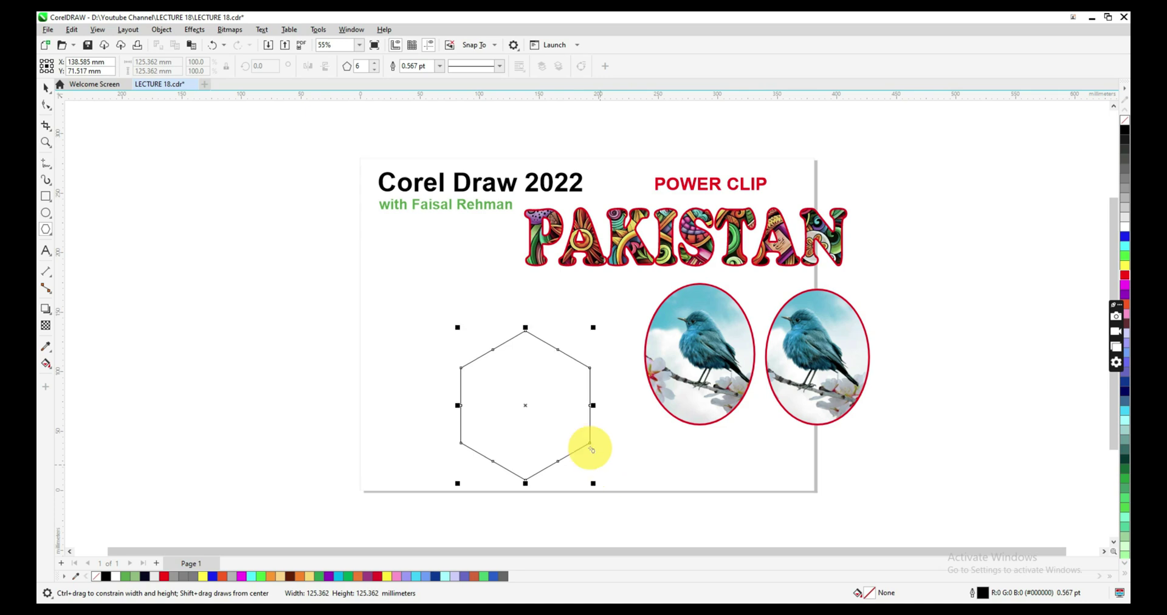
{"action": "key", "text": "space"}
{"action": "left_click_drag", "start_coordinate": [527, 404], "coordinate": [497, 376]}
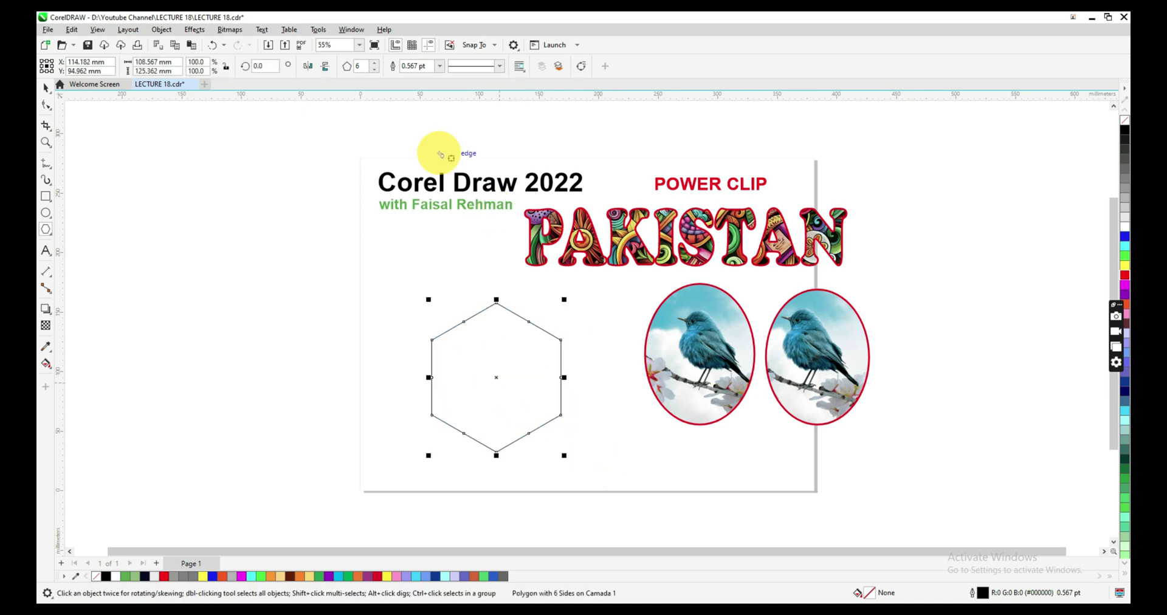
- Increase the polygon's number of sides to 9 and deselect it
{"action": "left_click", "coordinate": [374, 63]}
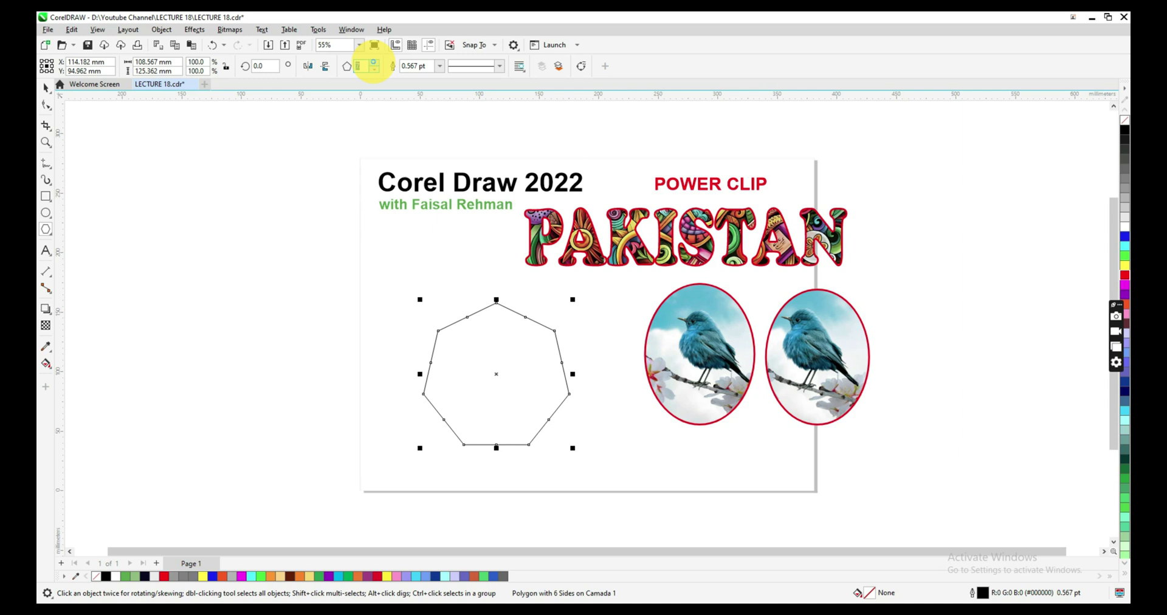
{"action": "left_click", "coordinate": [375, 63]}
{"action": "left_click", "coordinate": [374, 63]}
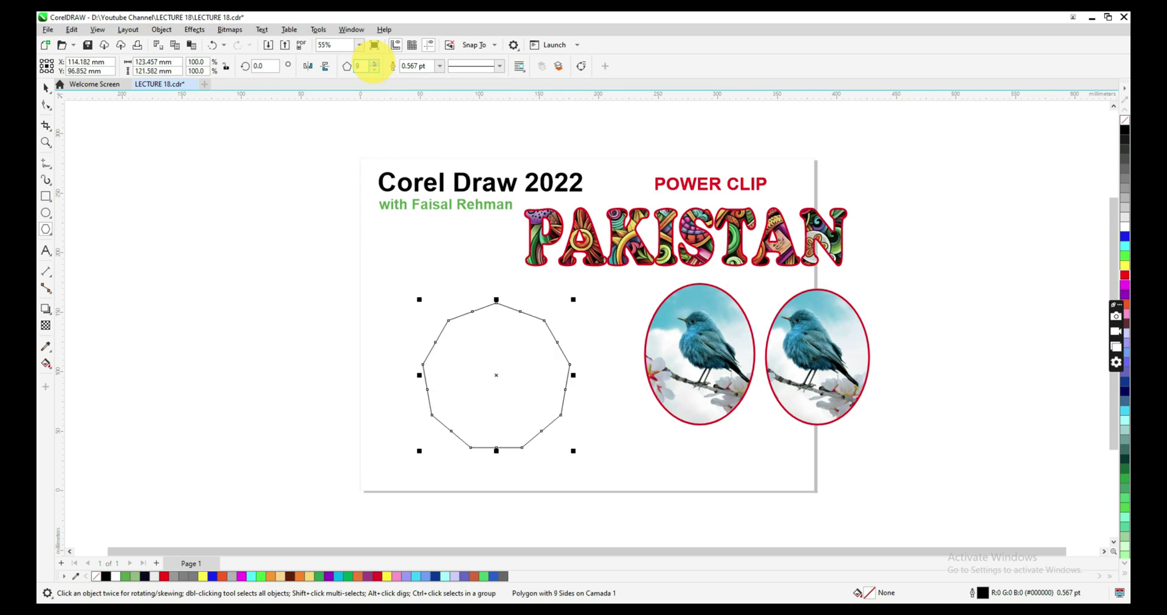
{"action": "left_click", "coordinate": [46, 87]}
{"action": "left_click", "coordinate": [528, 384]}
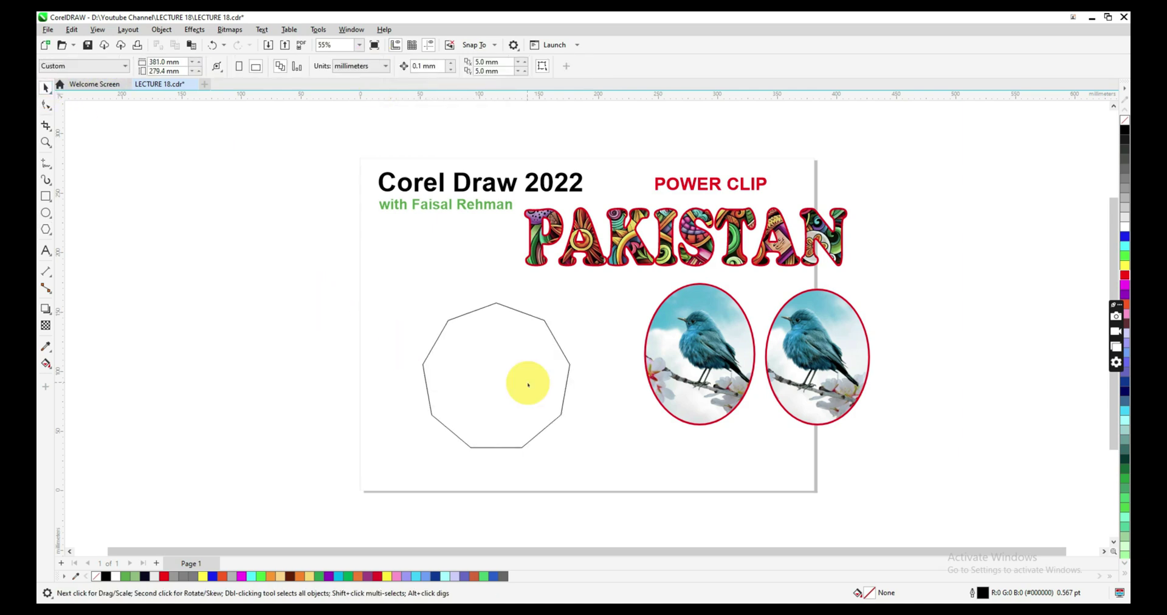
{"action": "left_click", "coordinate": [527, 384]}
{"action": "left_click", "coordinate": [340, 273]}
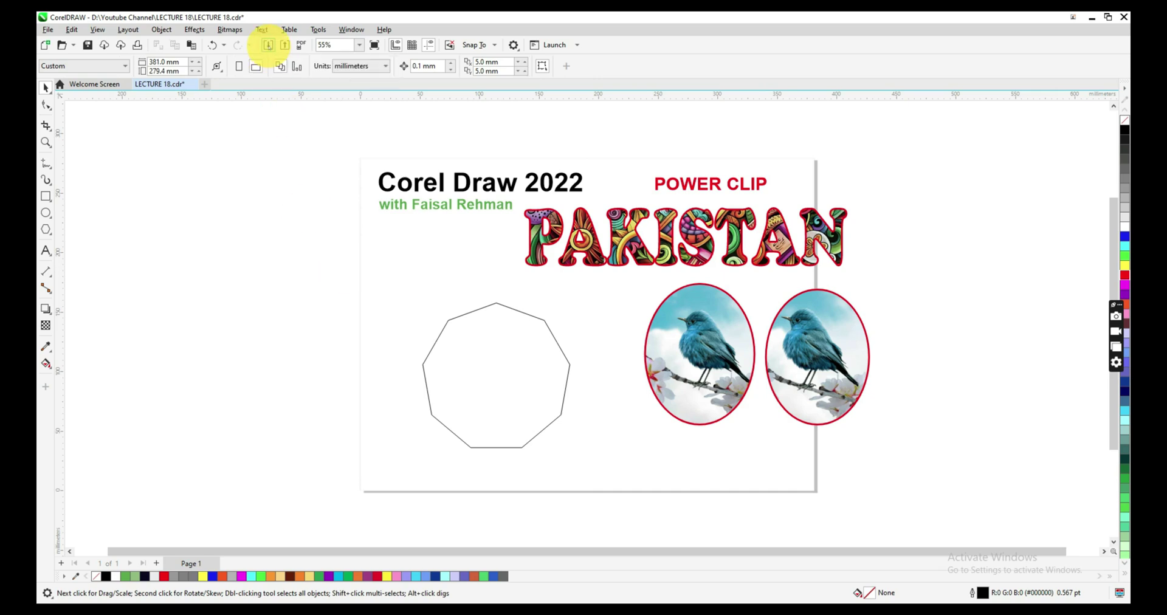
- Import bird-8788491_1280, enlarge it from its centre to about 233 mm wide, and move it down so it slightly overlaps the polygon
{"action": "left_click", "coordinate": [268, 45]}
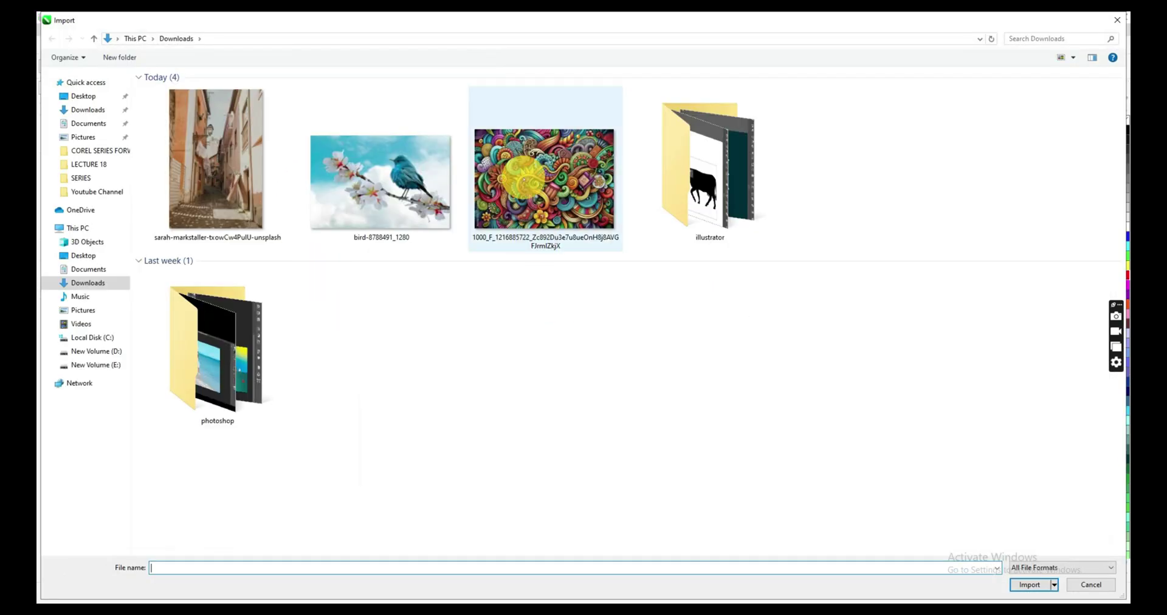
{"action": "double_click", "coordinate": [382, 182]}
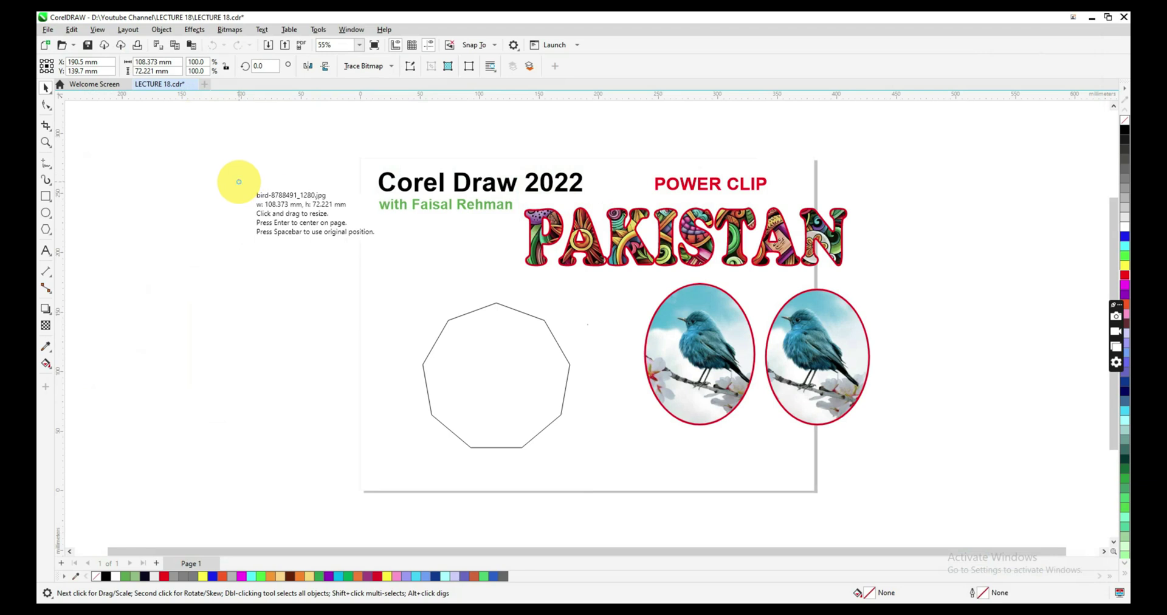
{"action": "left_click", "coordinate": [238, 181]}
{"action": "key", "text": "shift"}
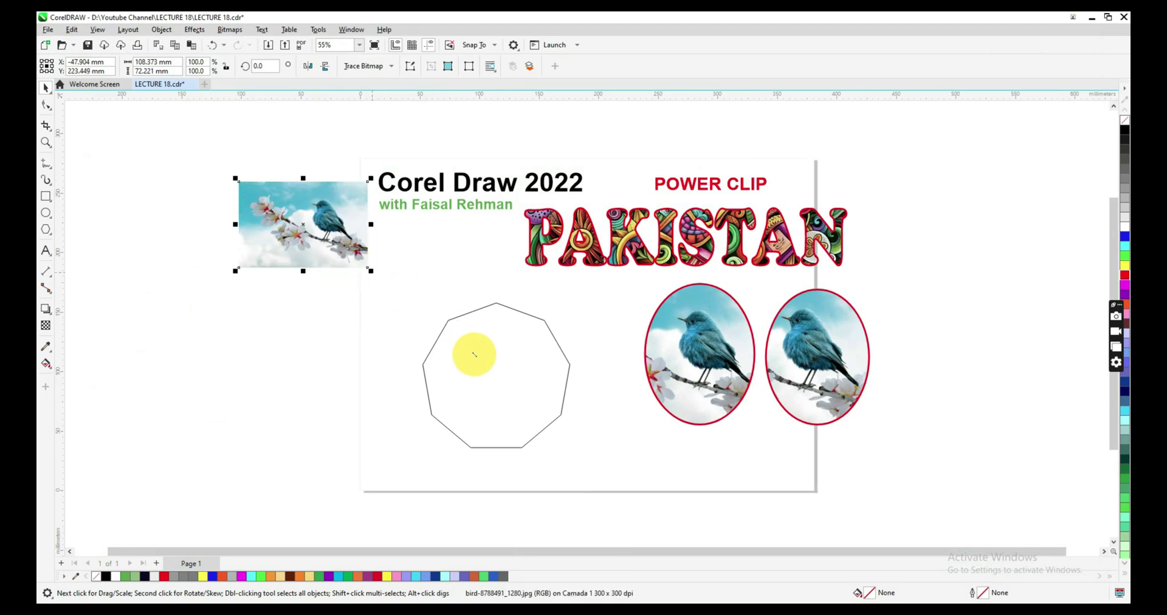
{"action": "left_click_drag", "start_coordinate": [474, 354], "coordinate": [449, 338]}
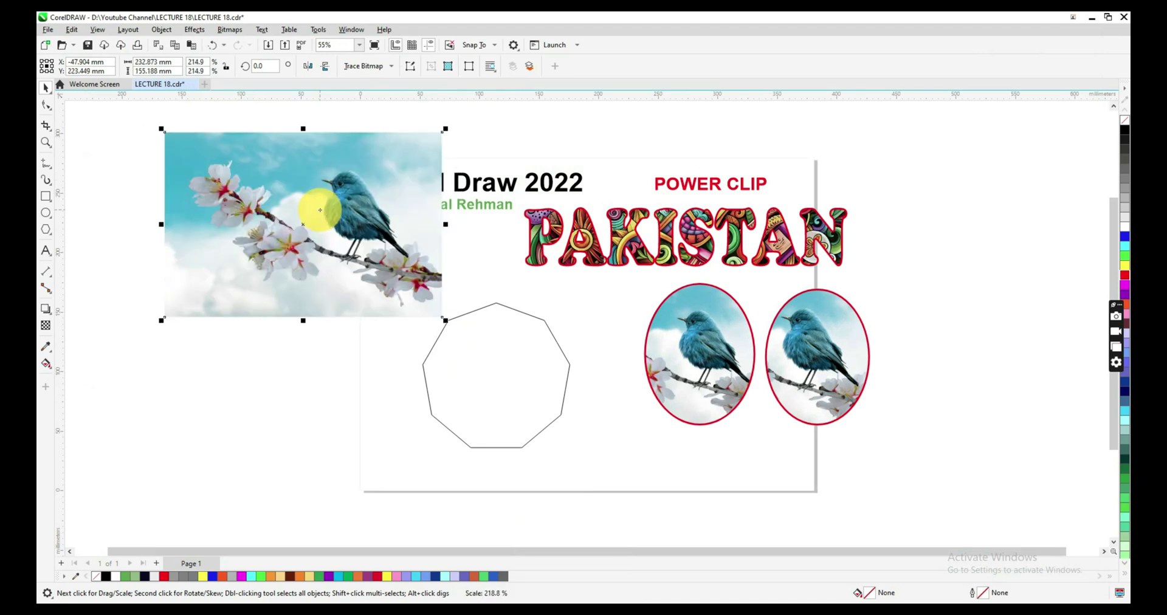
{"action": "mouse_move", "coordinate": [320, 209]}
{"action": "left_mouse_down"}
{"action": "mouse_move", "coordinate": [347, 357]}
{"action": "mouse_move", "coordinate": [335, 356]}
{"action": "left_mouse_up"}
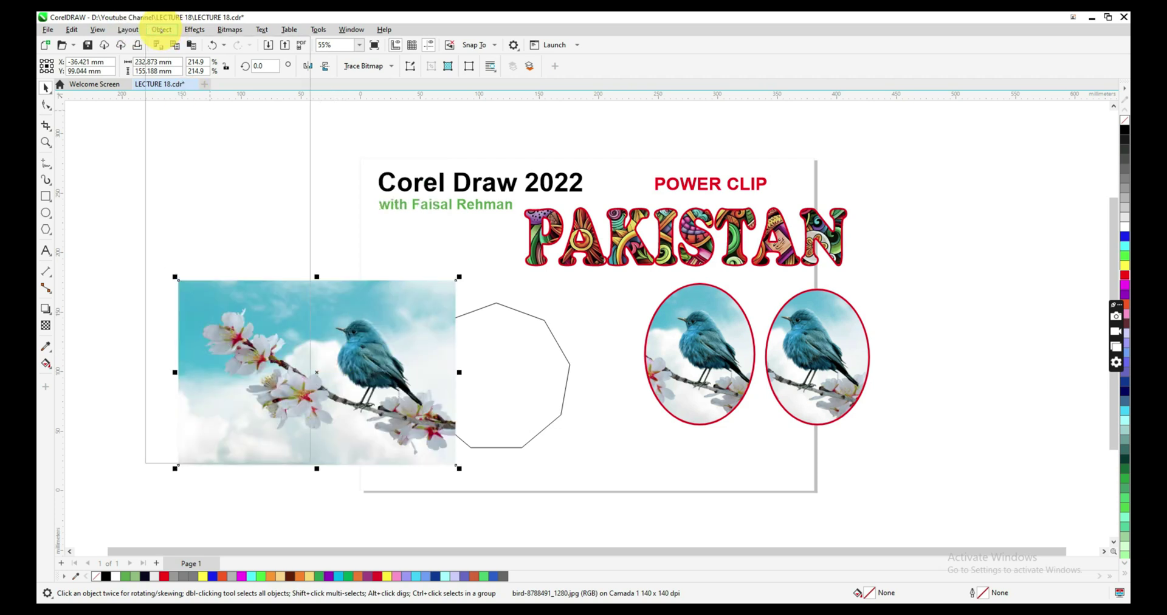
- PowerClip the bird photo inside the nine-sided polygon frame
{"action": "left_click", "coordinate": [161, 29]}
{"action": "mouse_move", "coordinate": [198, 77]}
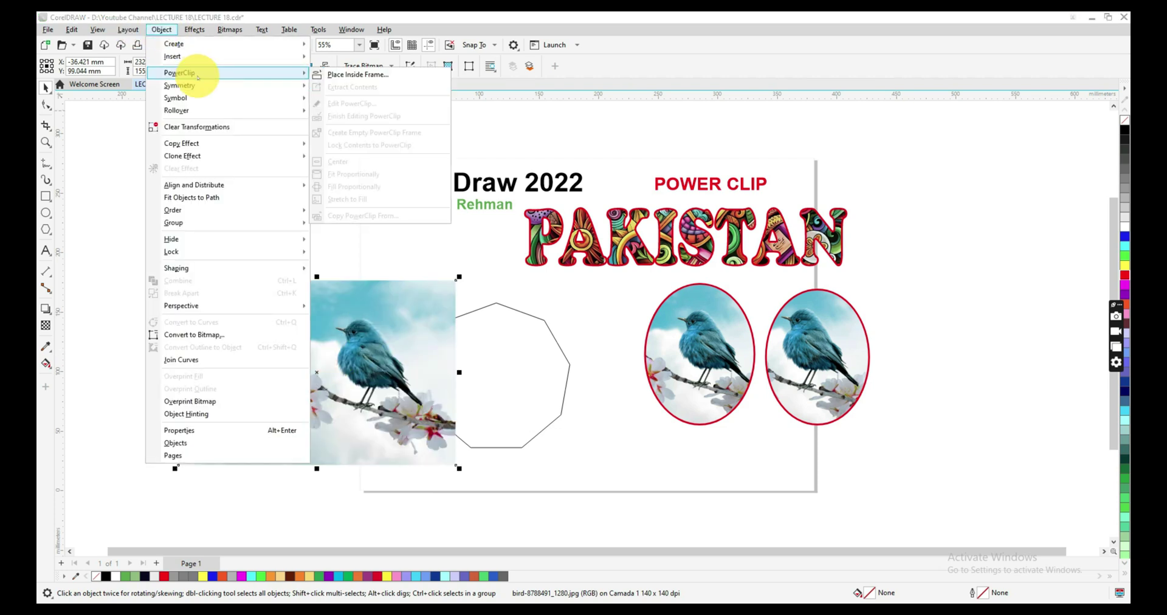
{"action": "left_click", "coordinate": [393, 74]}
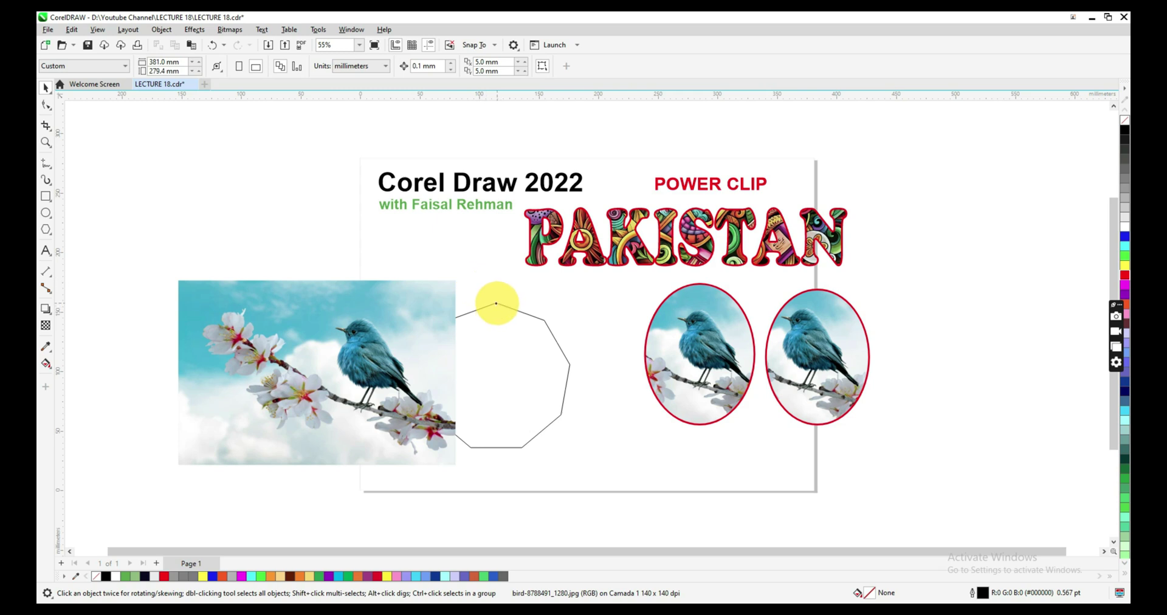
{"action": "left_click", "coordinate": [497, 303]}
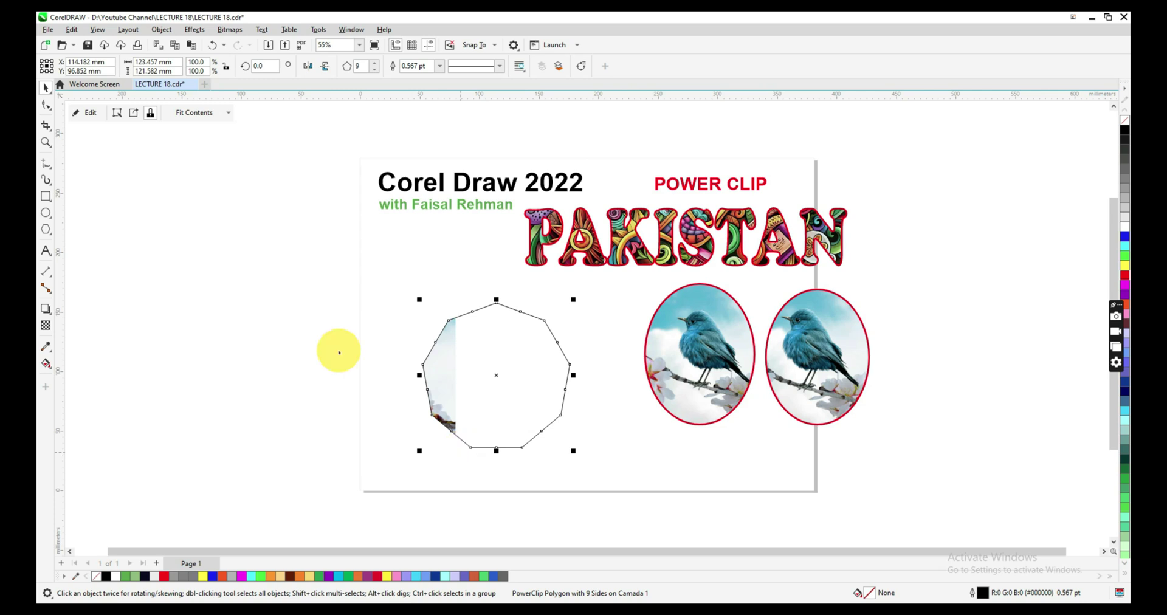
- Edit the polygon's PowerClip contents, moving the photo right until the bird sits inside the frame, and finish editing
{"action": "left_click", "coordinate": [88, 112]}
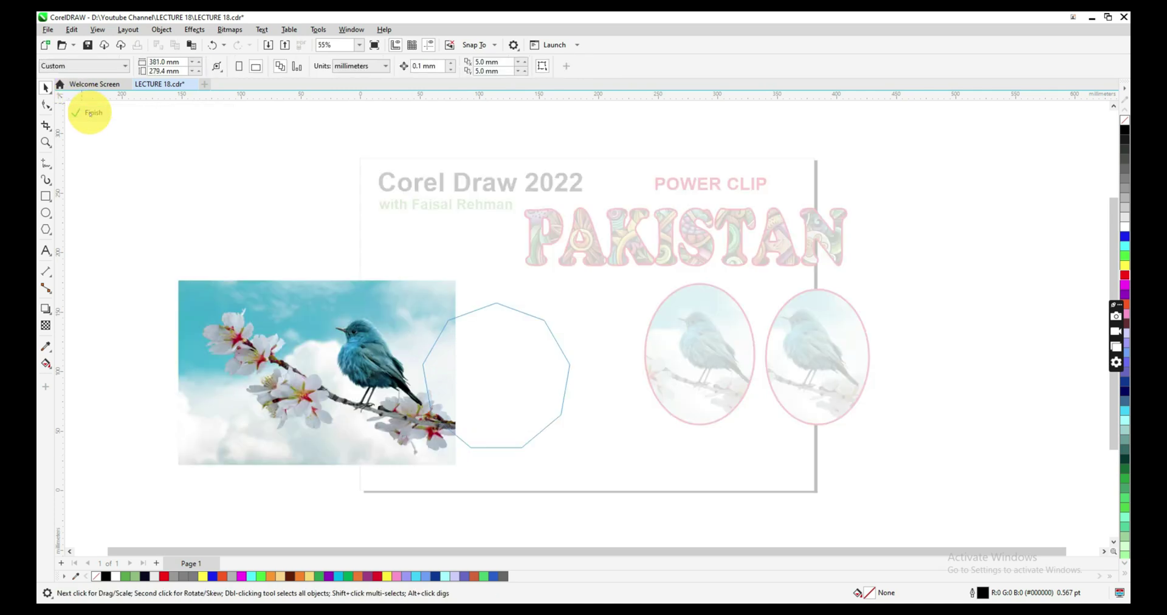
{"action": "left_click_drag", "start_coordinate": [364, 375], "coordinate": [483, 376]}
{"action": "left_click_drag", "start_coordinate": [347, 363], "coordinate": [355, 367]}
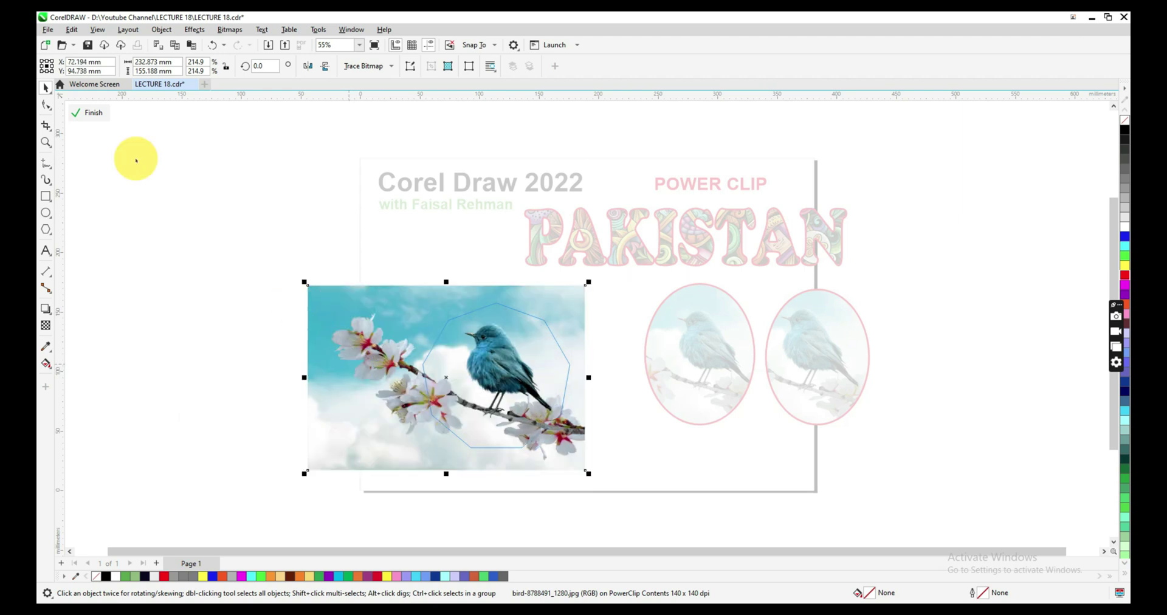
{"action": "left_click", "coordinate": [88, 113]}
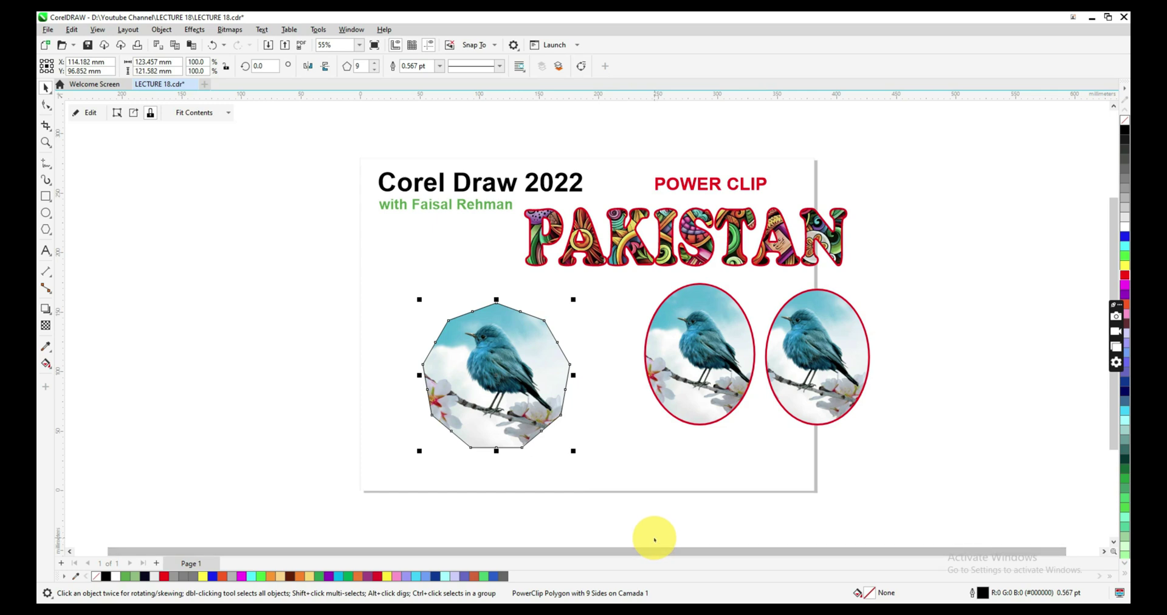
- Give the bird polygon a 5 pt red outline that scales with the object
{"action": "key", "text": "F12"}
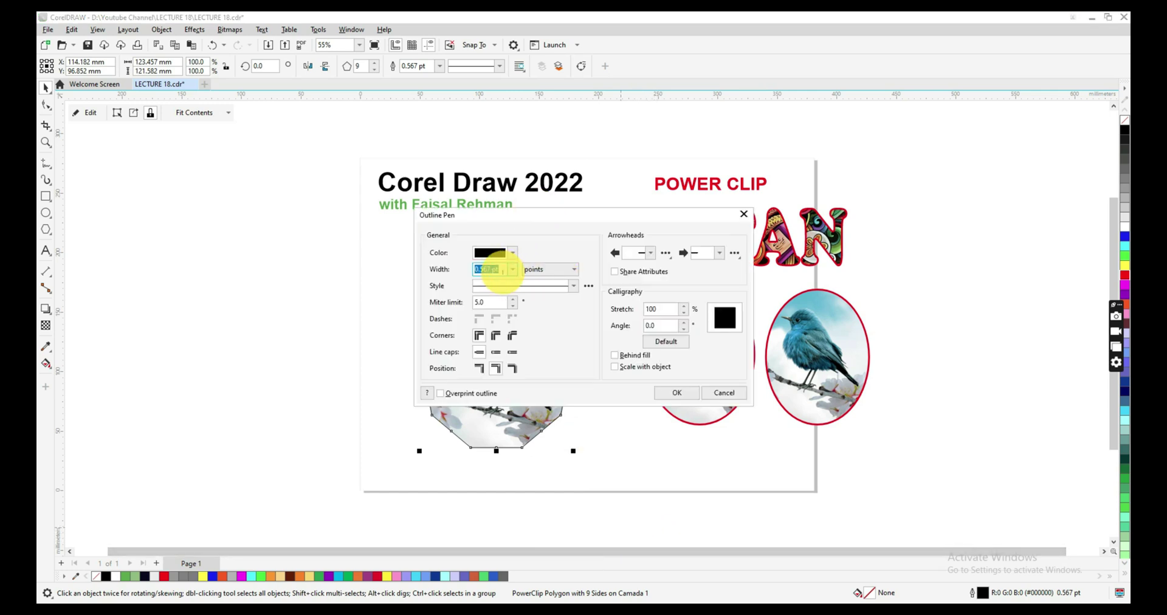
{"action": "left_click_drag", "start_coordinate": [493, 269], "coordinate": [410, 267]}
{"action": "type", "text": "5"}
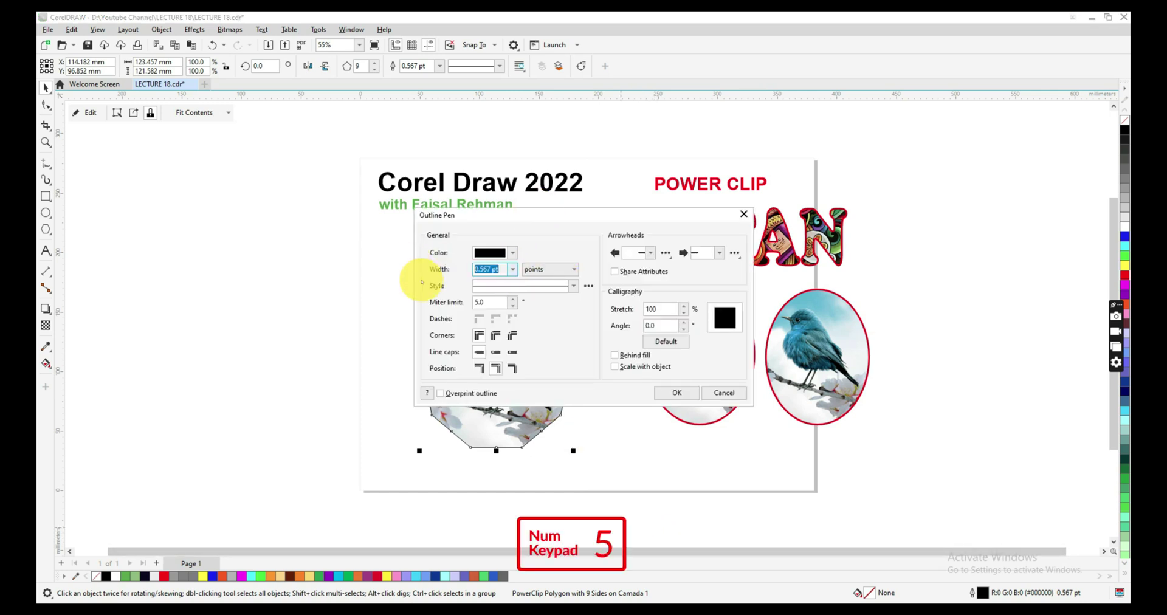
{"action": "left_click", "coordinate": [638, 367]}
{"action": "left_click", "coordinate": [670, 391]}
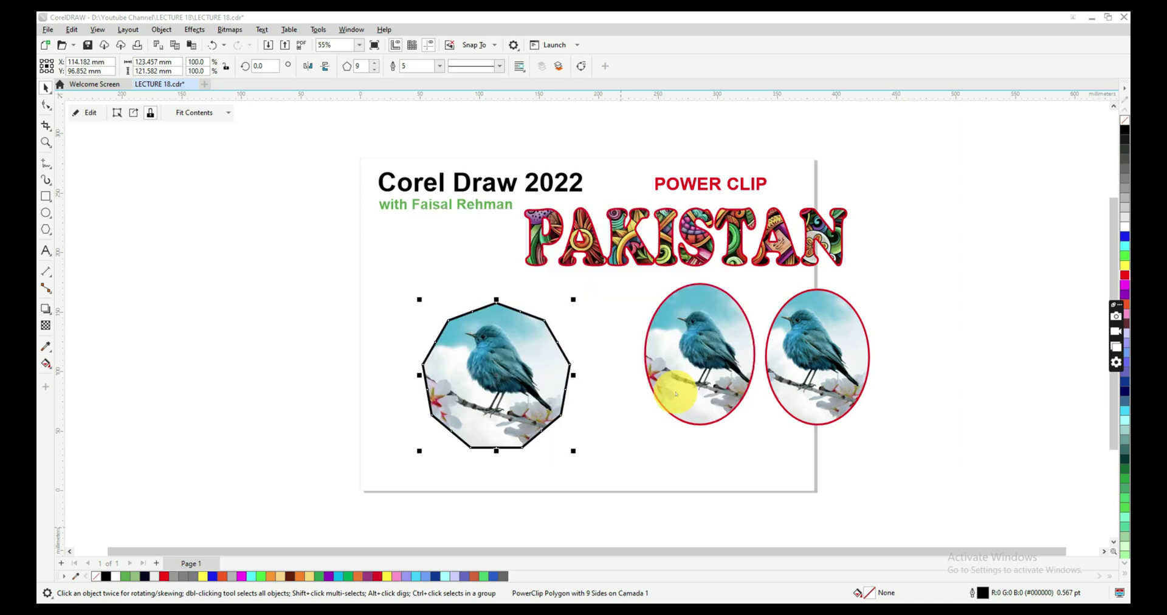
{"action": "left_click", "coordinate": [545, 380]}
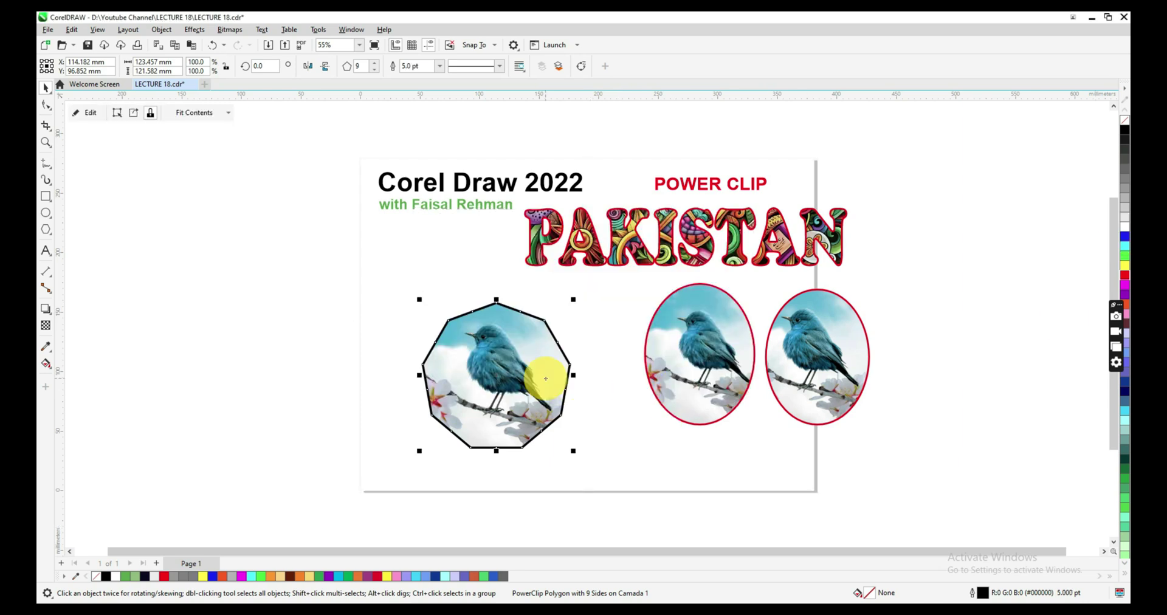
{"action": "right_click", "coordinate": [1124, 274]}
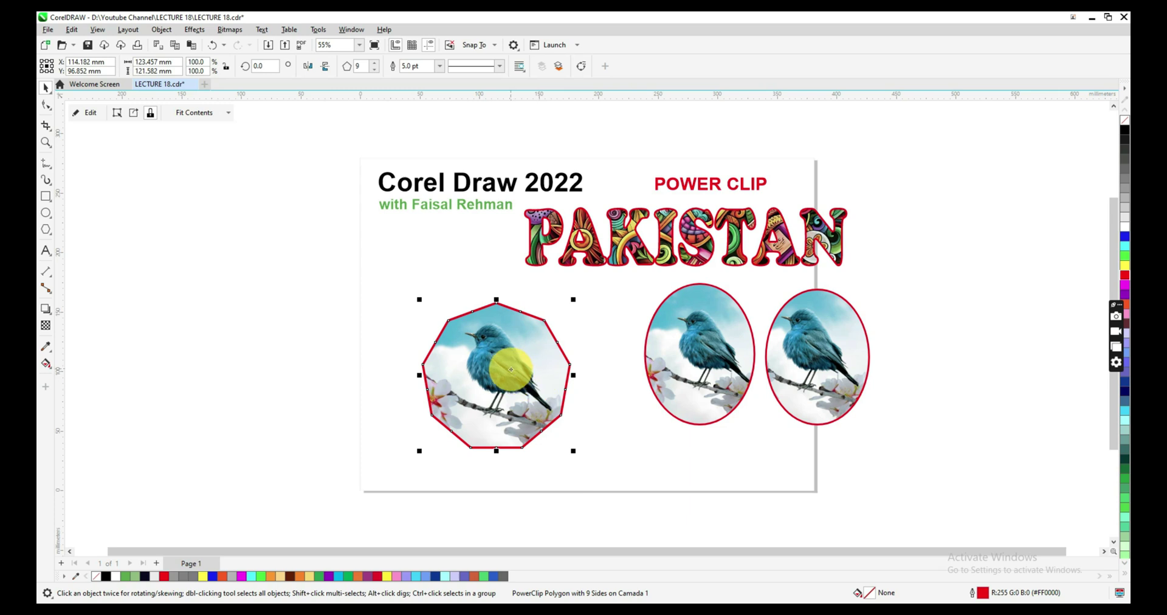
- Delete the bird polygon and the left bird oval, and move the remaining bird oval up beside the end of the PAKISTAN text
{"action": "left_click_drag", "start_coordinate": [510, 373], "coordinate": [409, 355]}
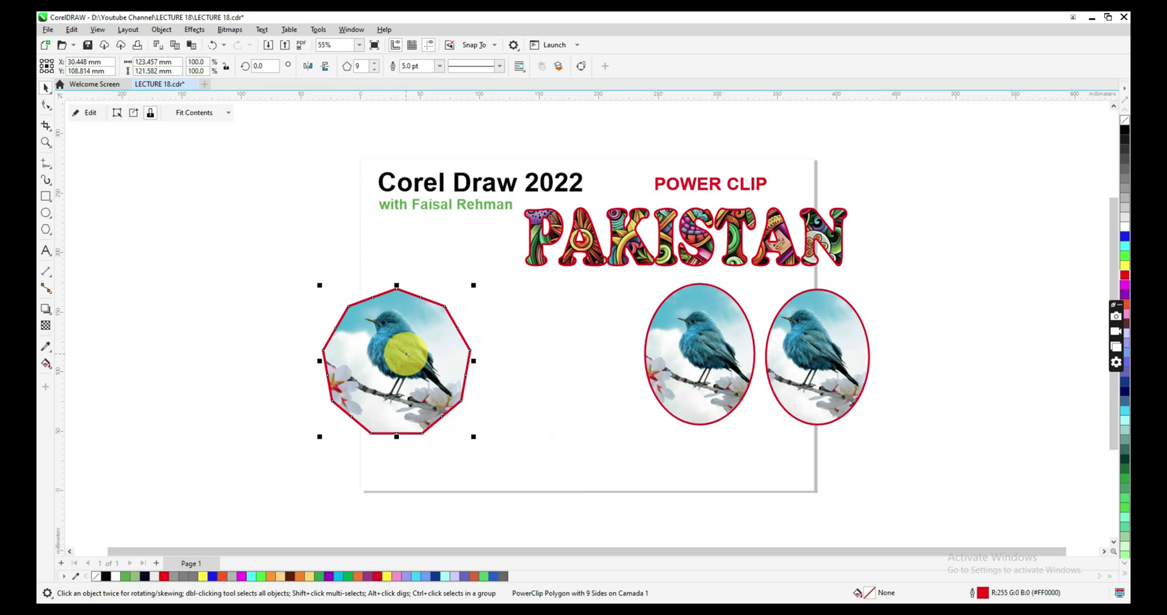
{"action": "key", "text": "Delete"}
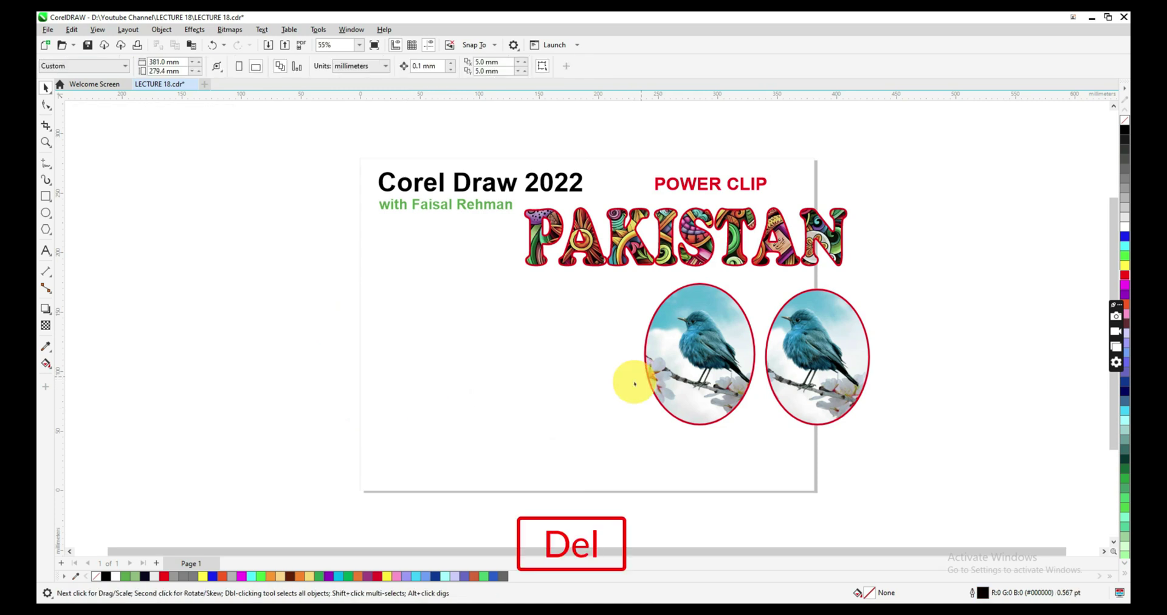
{"action": "left_click", "coordinate": [684, 369]}
{"action": "key", "text": "Delete"}
{"action": "left_click_drag", "start_coordinate": [814, 346], "coordinate": [903, 254]}
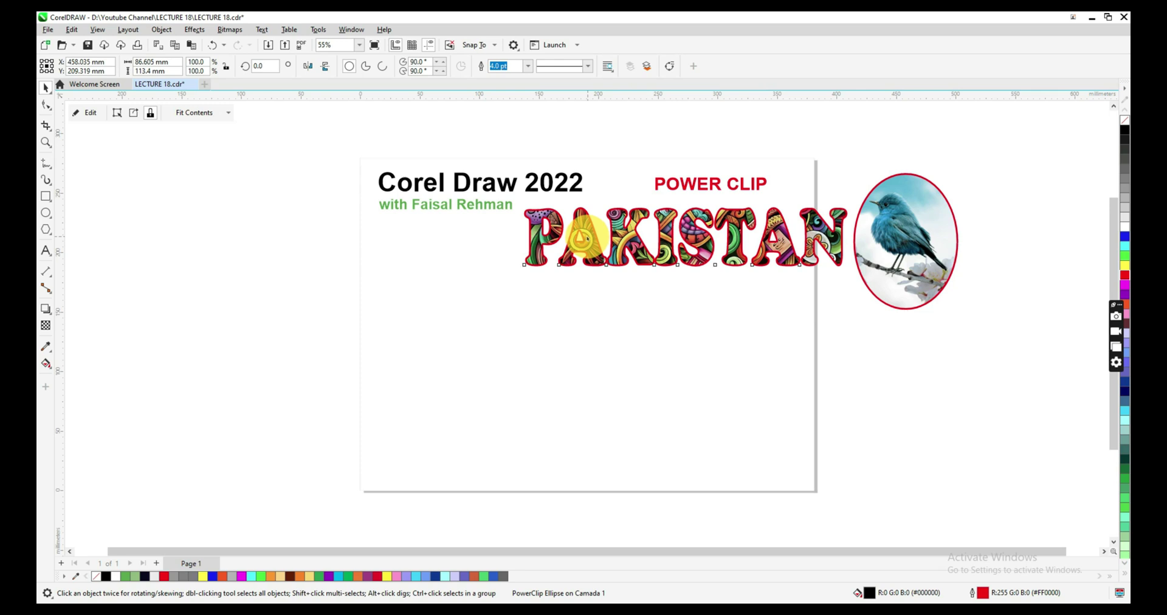
- Examine up close how the colourful pattern fills the red-outlined letters of the PAKISTAN text
{"action": "left_click", "coordinate": [582, 238]}
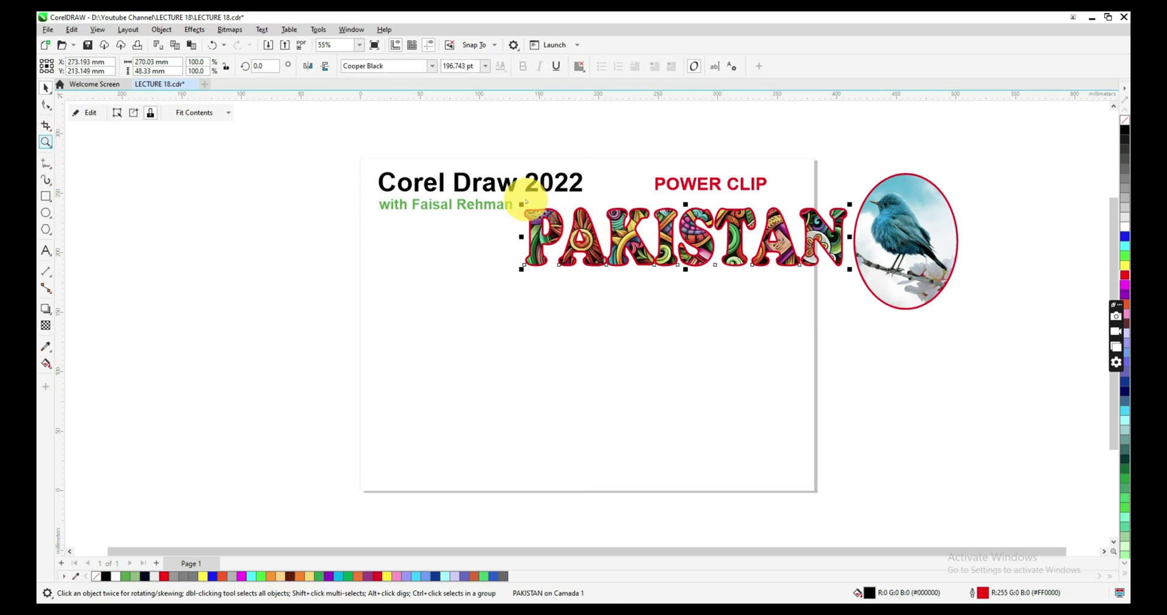
{"action": "key", "text": "F2"}
{"action": "left_click_drag", "start_coordinate": [532, 198], "coordinate": [837, 279]}
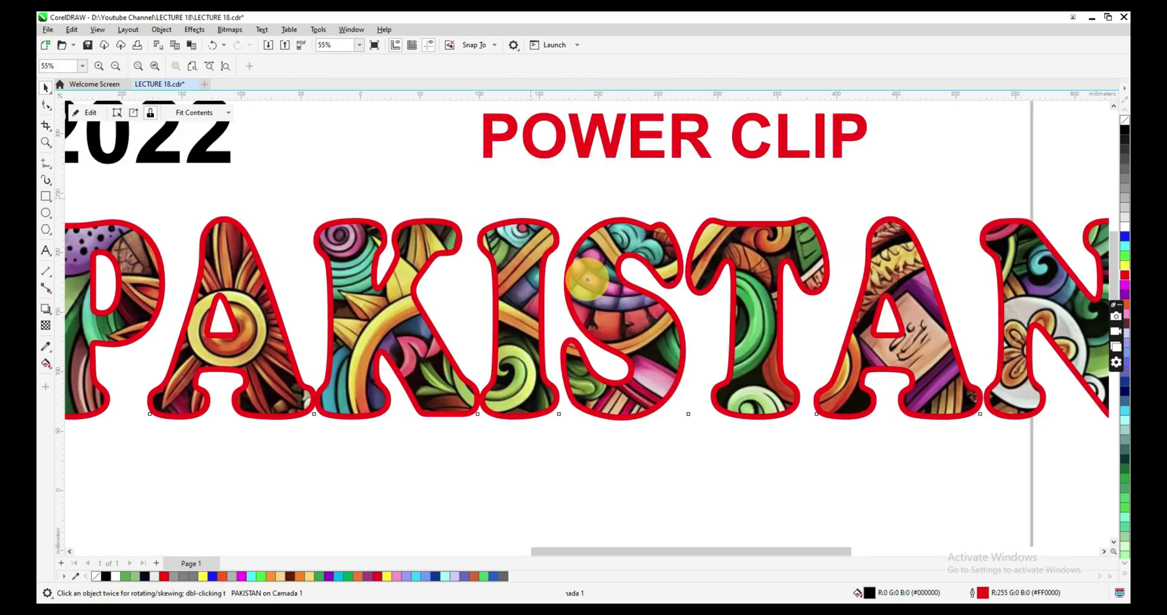
{"action": "right_click", "coordinate": [524, 254]}
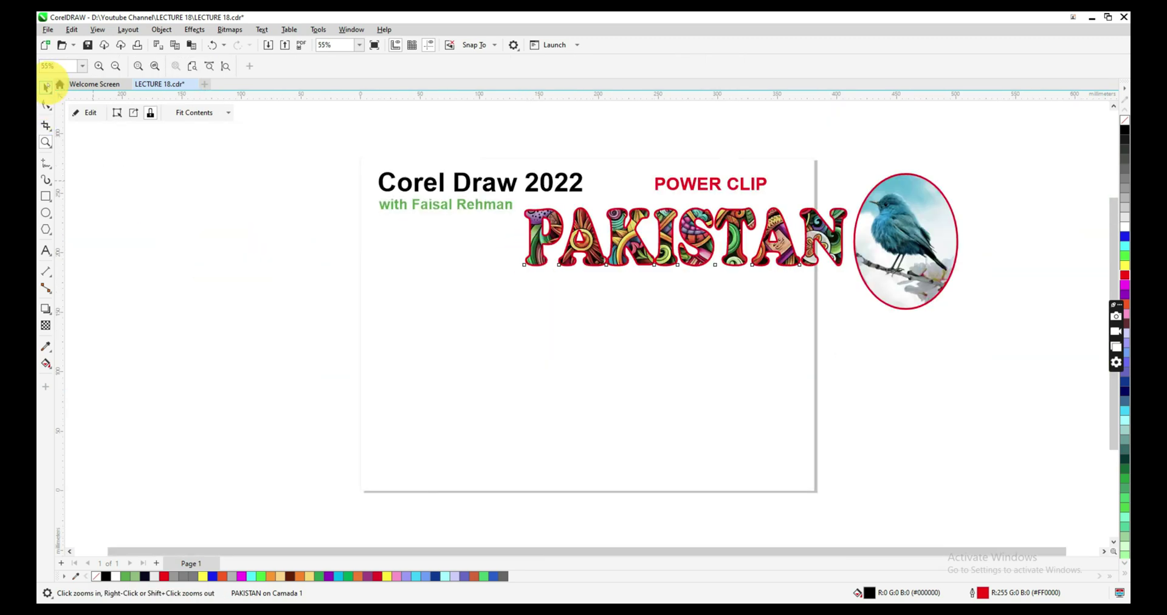
{"action": "left_click", "coordinate": [47, 87]}
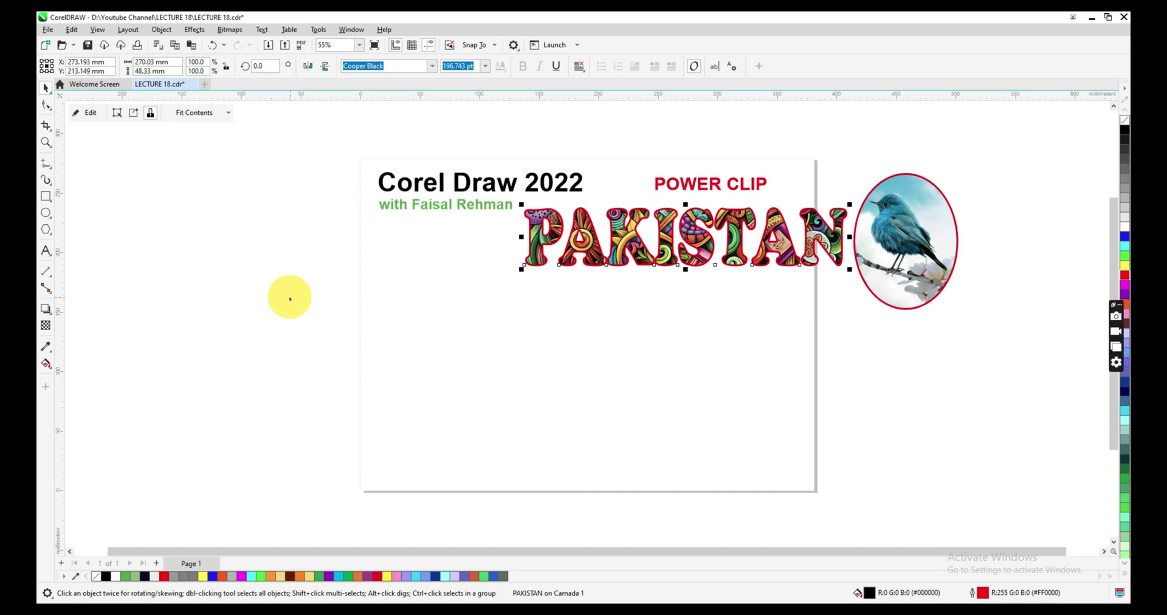
{"action": "left_click", "coordinate": [314, 182]}
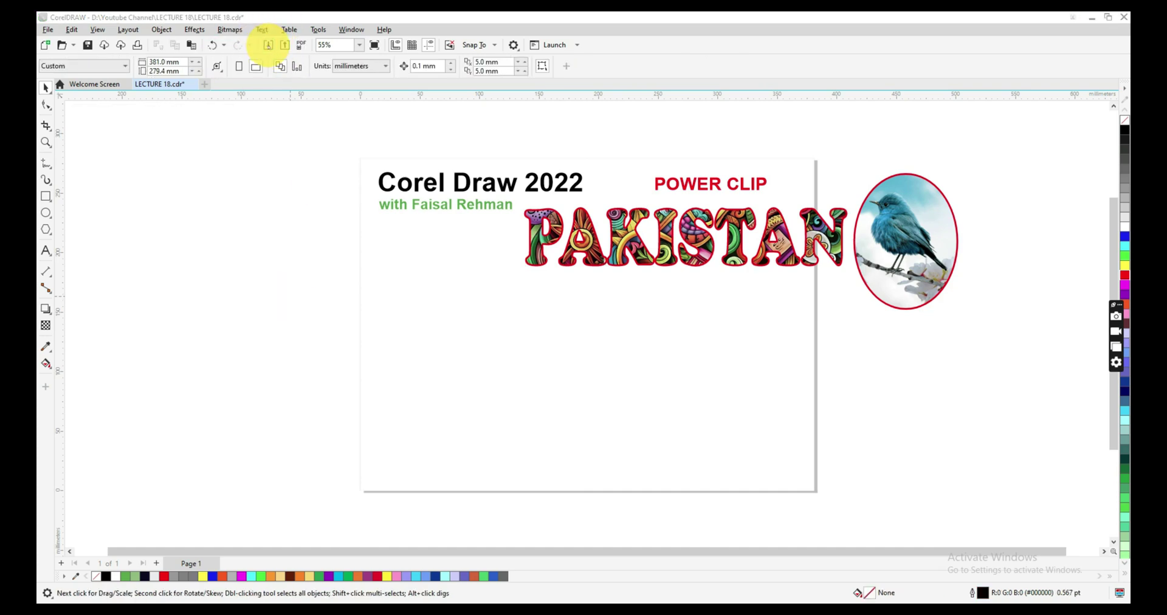
- Import the colourful doodle pattern image, enlarge it to nearly the page's width, and position it below the PAKISTAN text
{"action": "left_click", "coordinate": [267, 44]}
{"action": "double_click", "coordinate": [547, 182]}
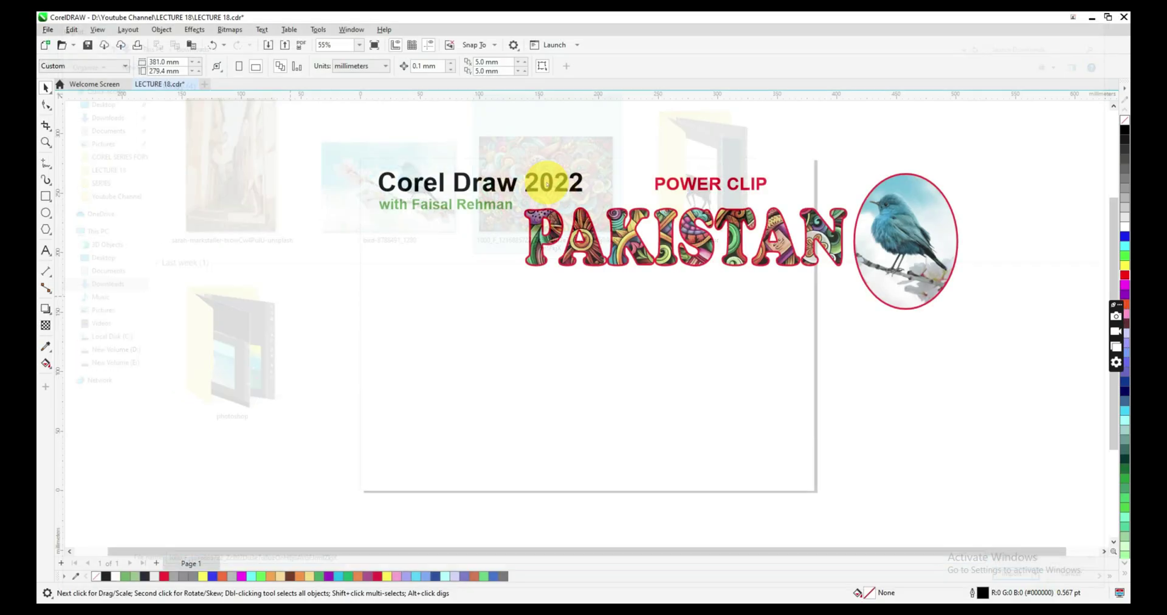
{"action": "left_click", "coordinate": [390, 300]}
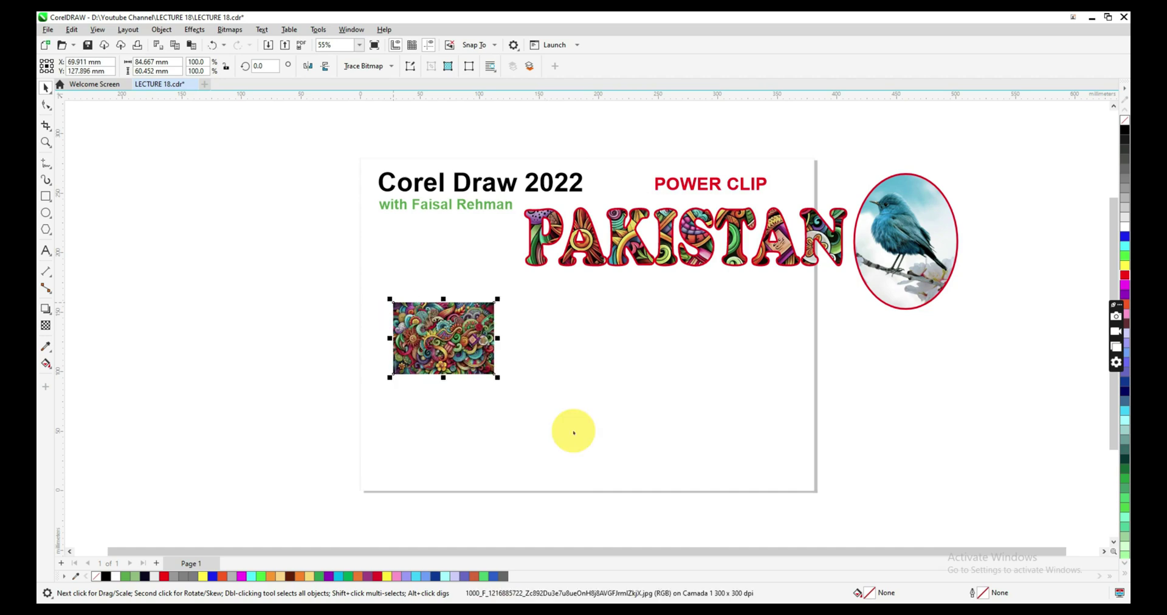
{"action": "left_click_drag", "start_coordinate": [497, 378], "coordinate": [790, 541]}
{"action": "left_click_drag", "start_coordinate": [644, 408], "coordinate": [635, 383]}
{"action": "left_click", "coordinate": [235, 271]}
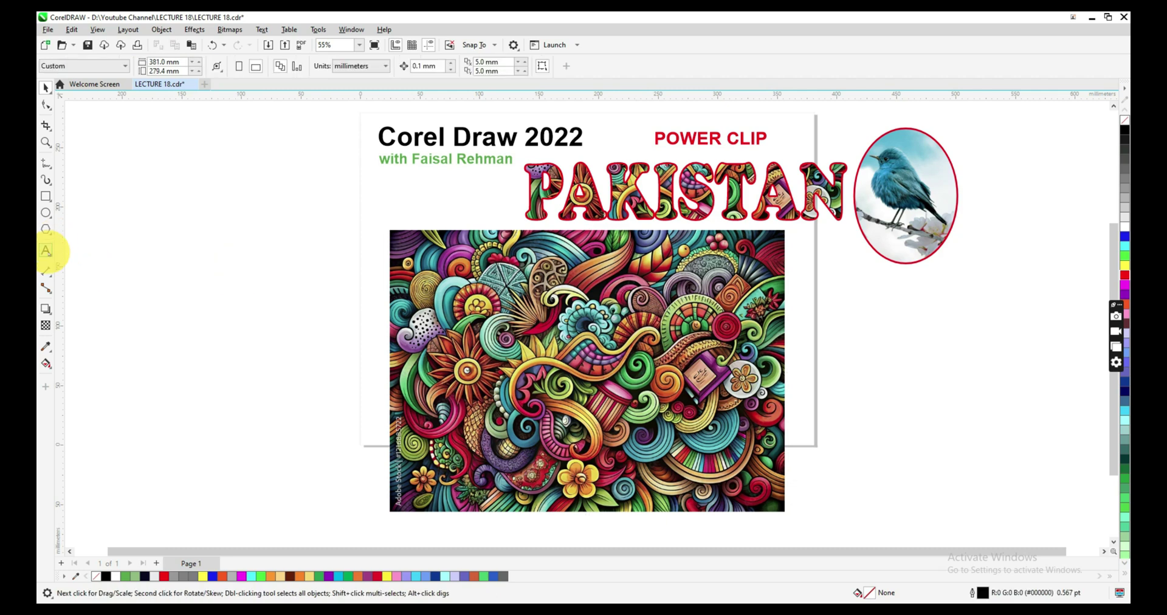
- Add the artistic text PAKISTAN in the empty area beside the page, left of the pattern image
{"action": "left_click", "coordinate": [46, 251]}
{"action": "left_click", "coordinate": [233, 293]}
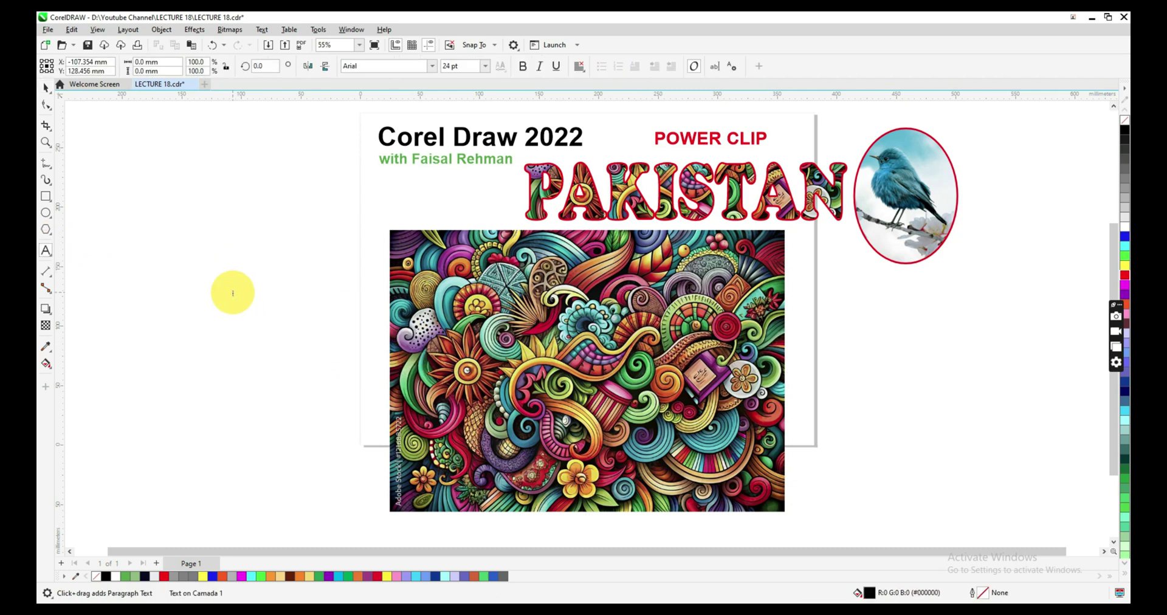
{"action": "type", "text": "PAKISA"}
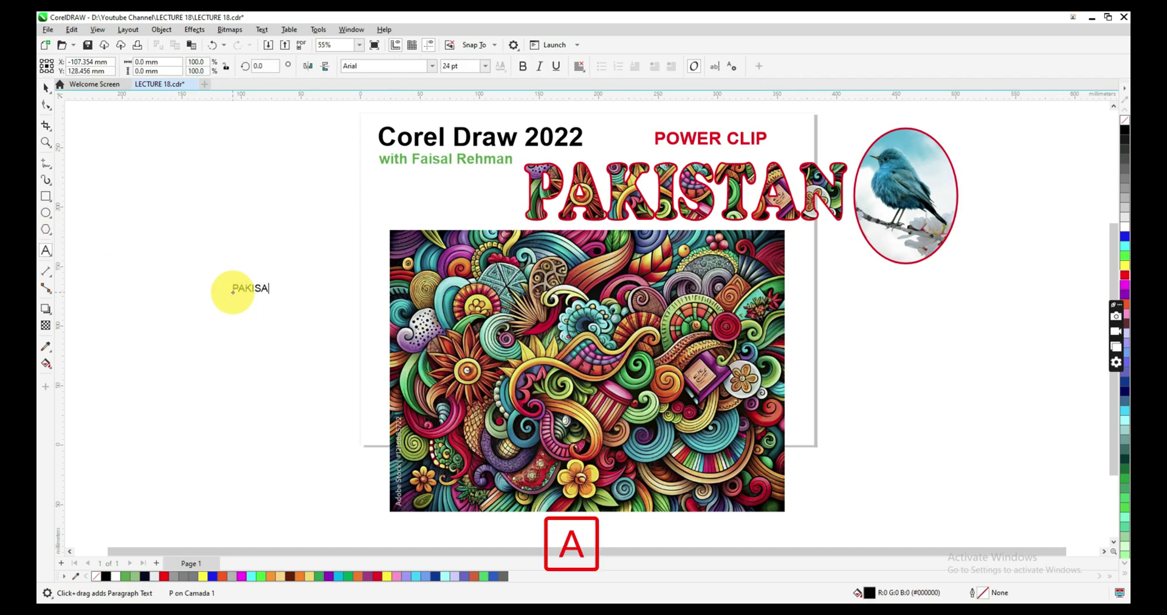
{"action": "type", "text": "T"}
{"action": "key", "text": "BackSpace"}
{"action": "key", "text": "BackSpace"}
{"action": "type", "text": "TAN"}
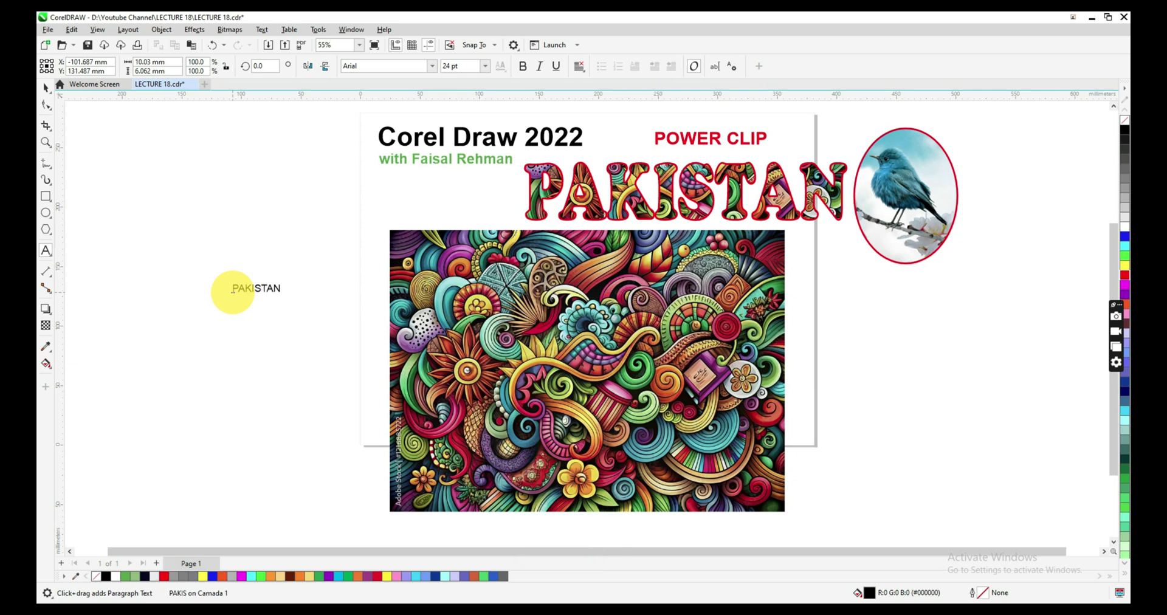
{"action": "left_click", "coordinate": [45, 87]}
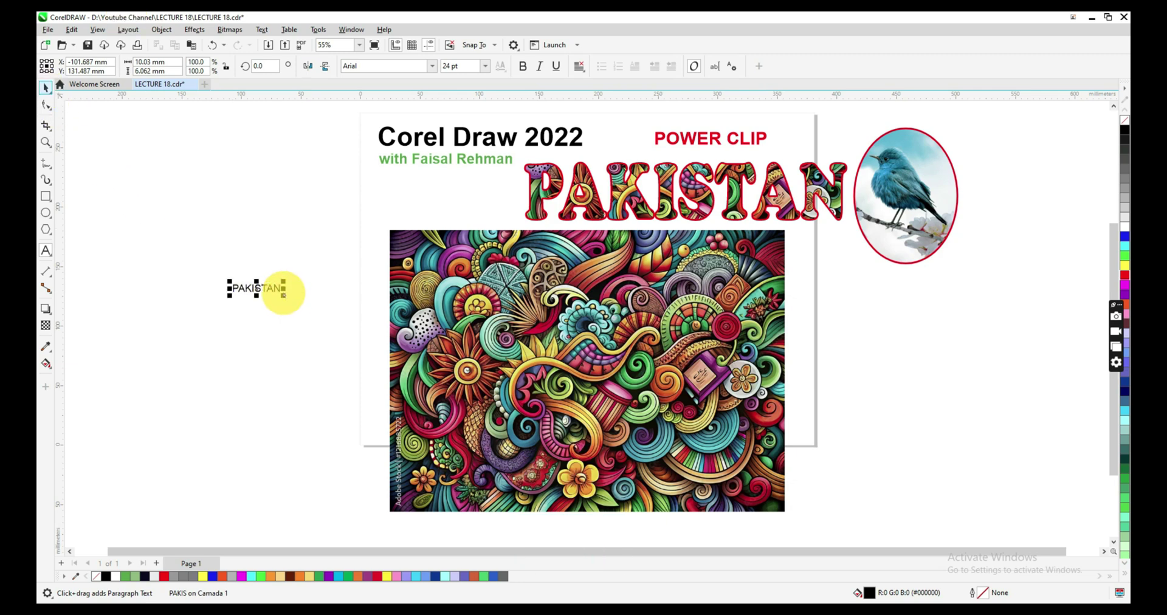
- Enlarge the new PAKISTAN text to about 141 mm wide and set its font to Cooper Black
{"action": "left_click_drag", "start_coordinate": [285, 296], "coordinate": [419, 371]}
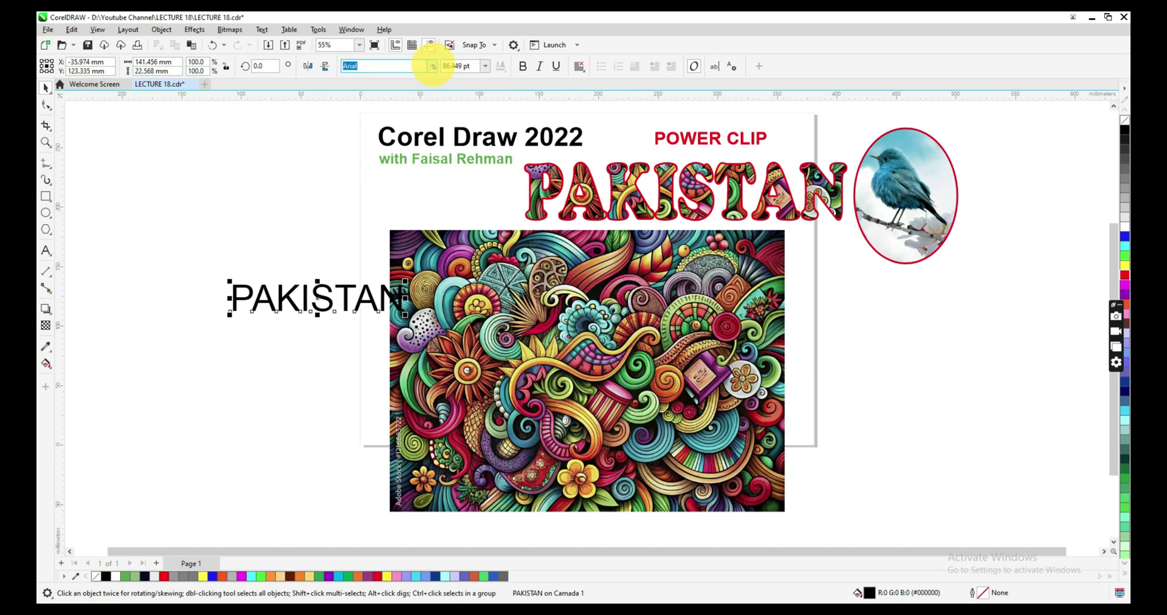
{"action": "left_click", "coordinate": [432, 65]}
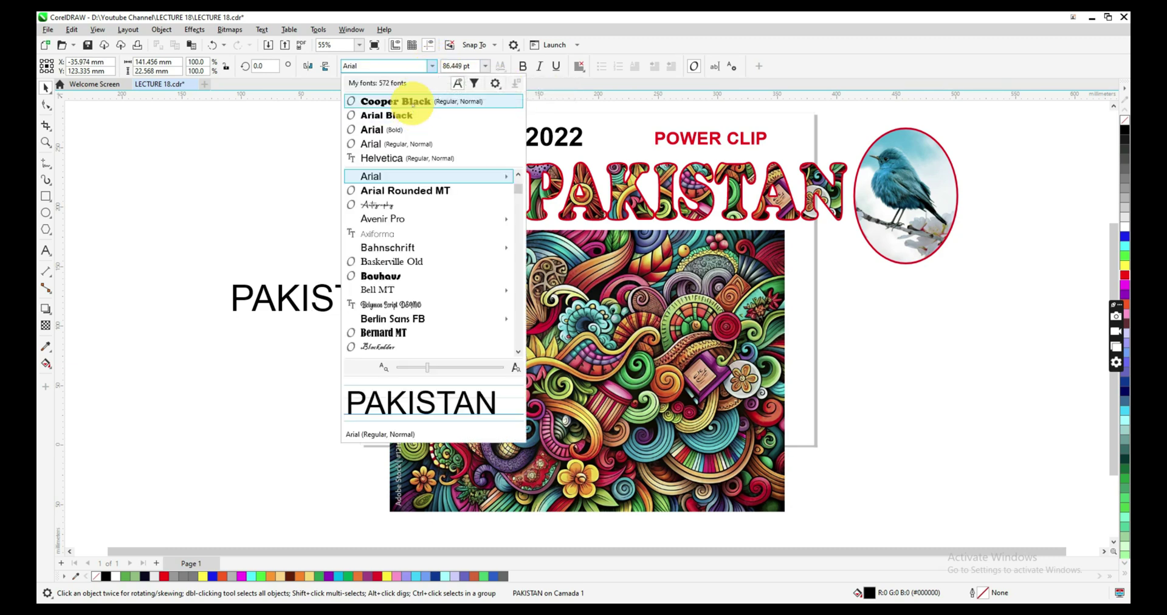
{"action": "left_click", "coordinate": [411, 102]}
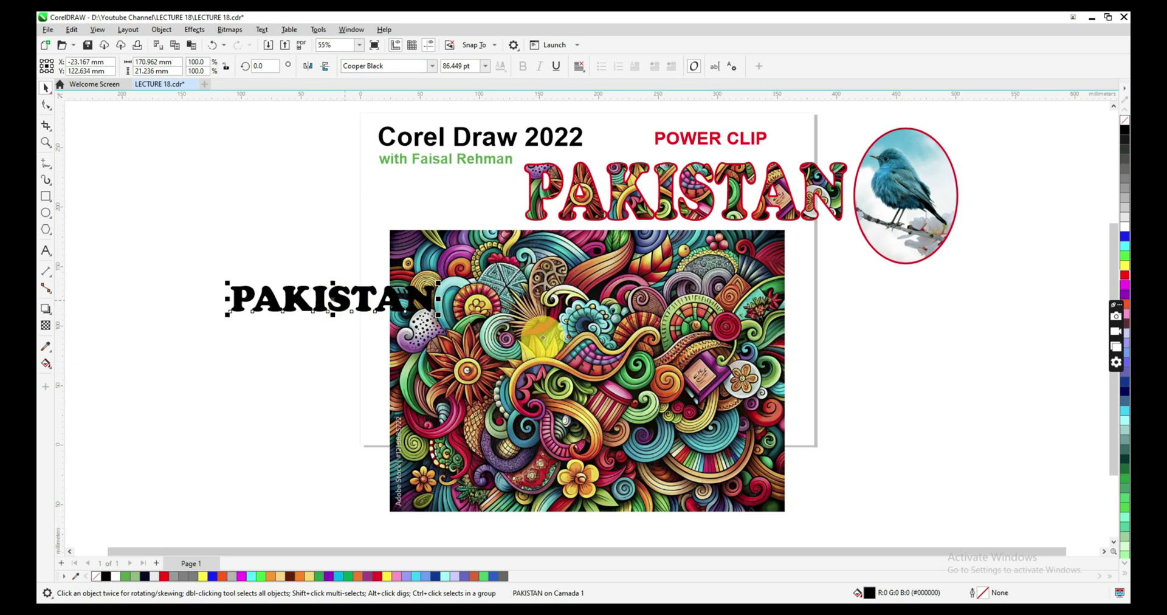
- Move the new PAKISTAN text onto the pattern image and stretch it to about 297 mm wide and 50 mm high
{"action": "mouse_move", "coordinate": [346, 299]}
{"action": "left_mouse_down"}
{"action": "mouse_move", "coordinate": [454, 333]}
{"action": "mouse_move", "coordinate": [533, 330]}
{"action": "mouse_move", "coordinate": [522, 298]}
{"action": "mouse_move", "coordinate": [532, 307]}
{"action": "left_mouse_up"}
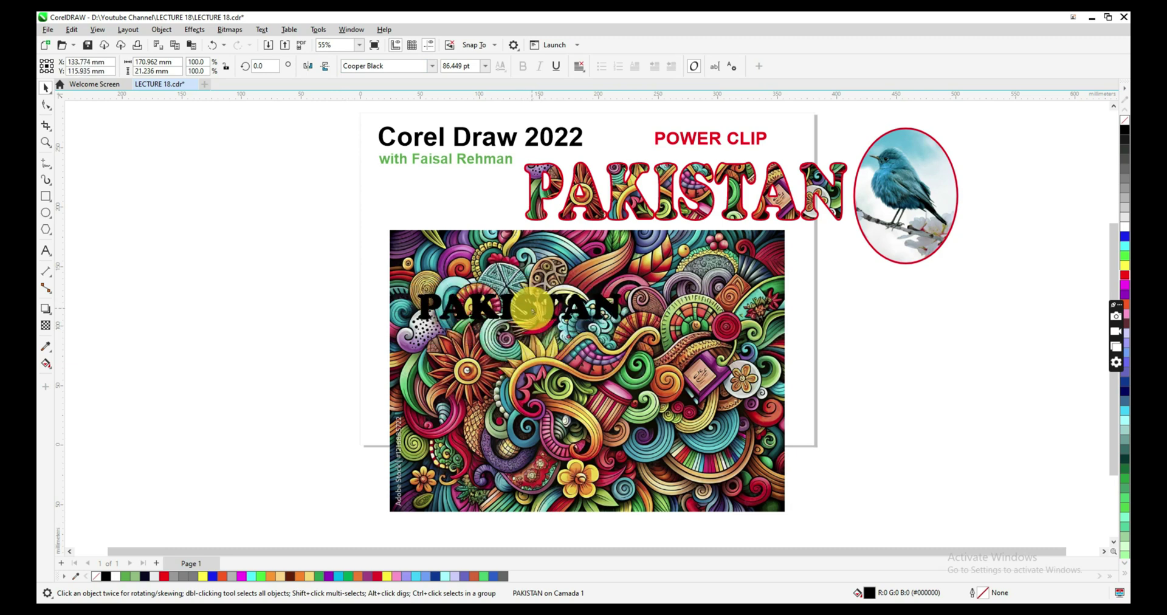
{"action": "left_click_drag", "start_coordinate": [626, 322], "coordinate": [776, 410]}
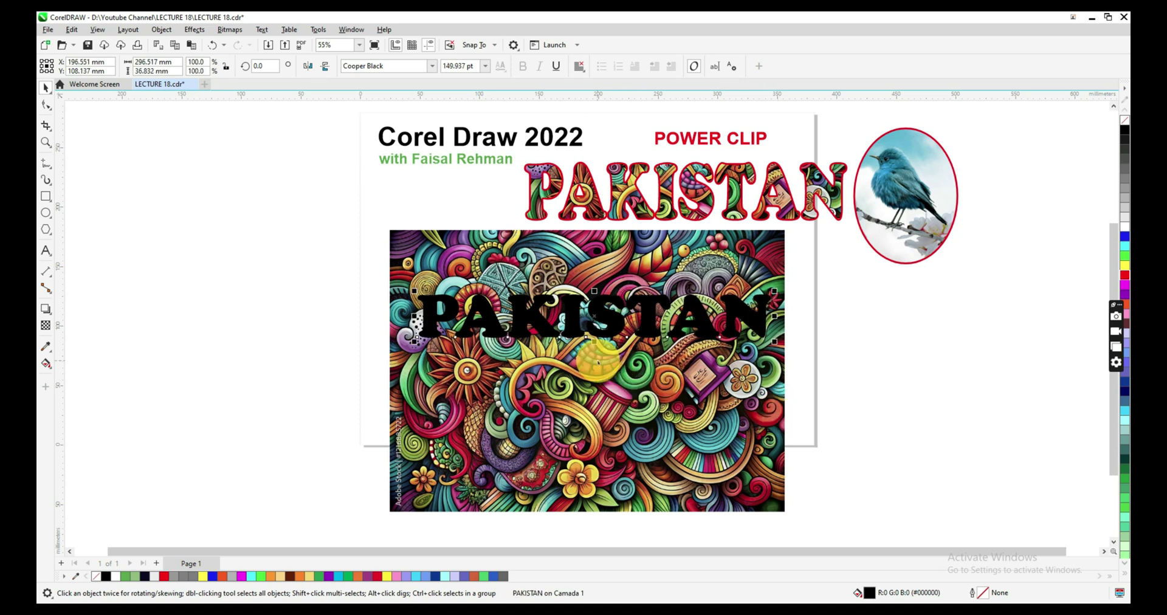
{"action": "left_click_drag", "start_coordinate": [594, 339], "coordinate": [600, 357]}
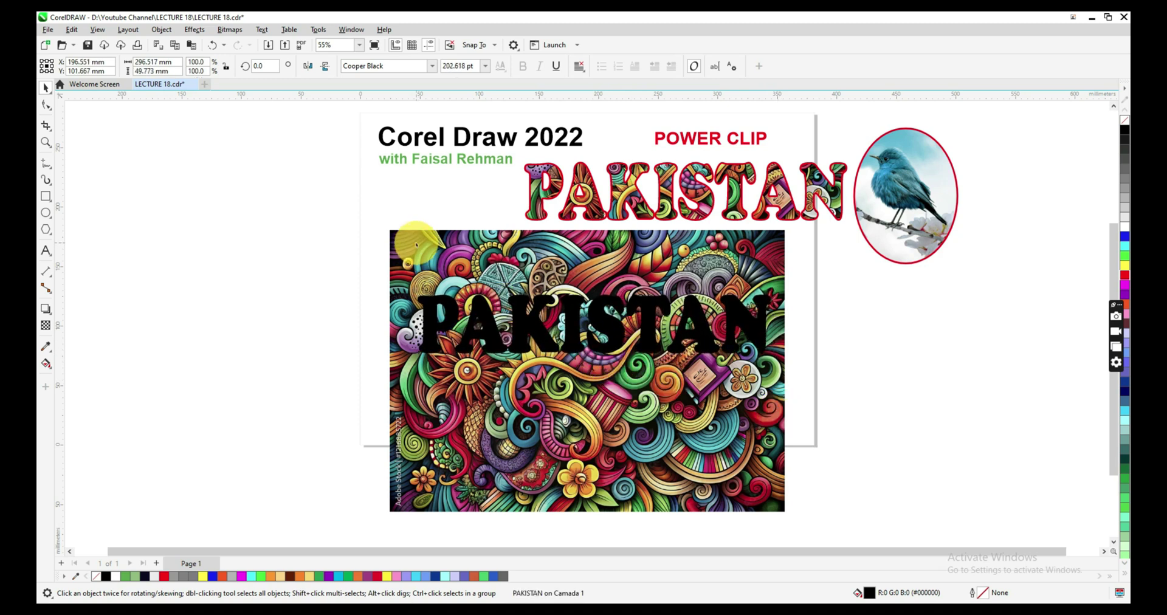
- PowerClip the colourful pattern image inside the black PAKISTAN text
{"action": "left_click", "coordinate": [419, 246]}
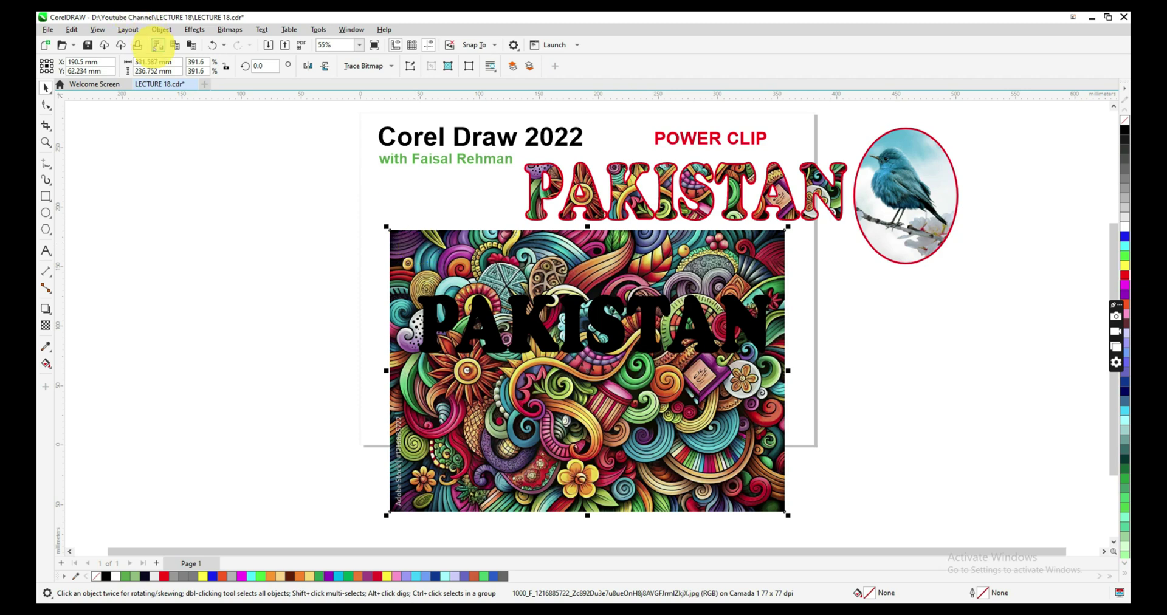
{"action": "left_click", "coordinate": [162, 29]}
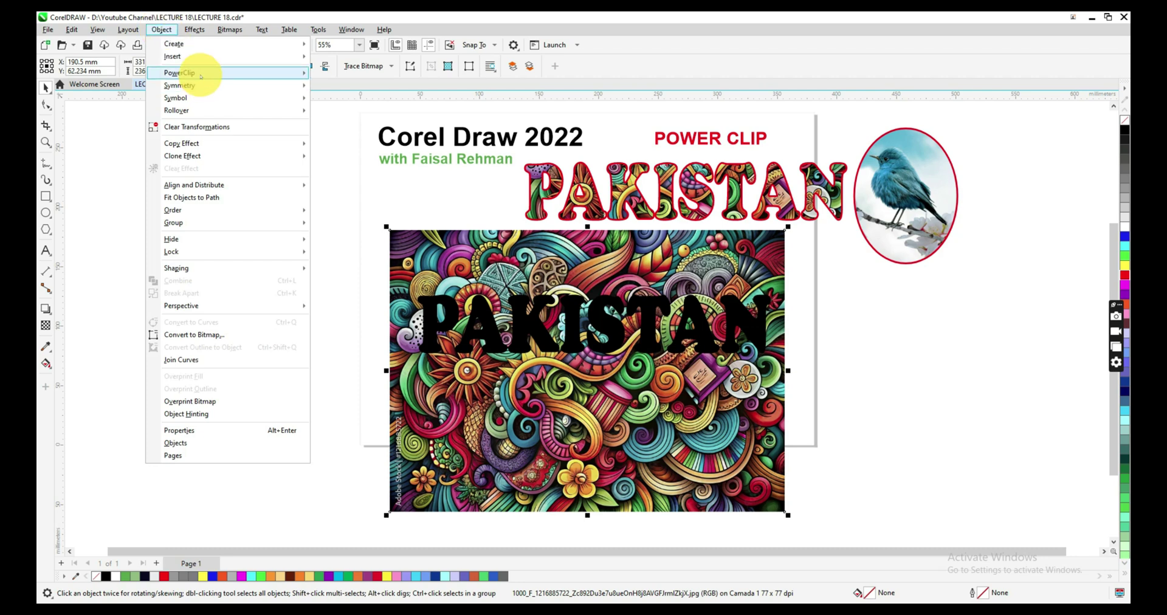
{"action": "mouse_move", "coordinate": [185, 73]}
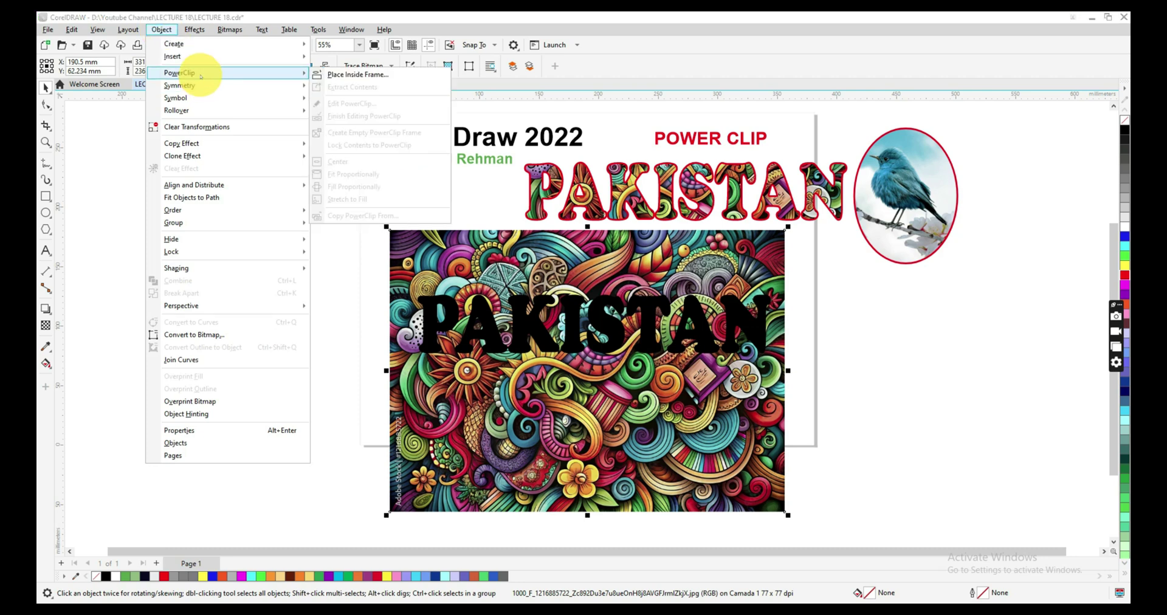
{"action": "left_click", "coordinate": [352, 74]}
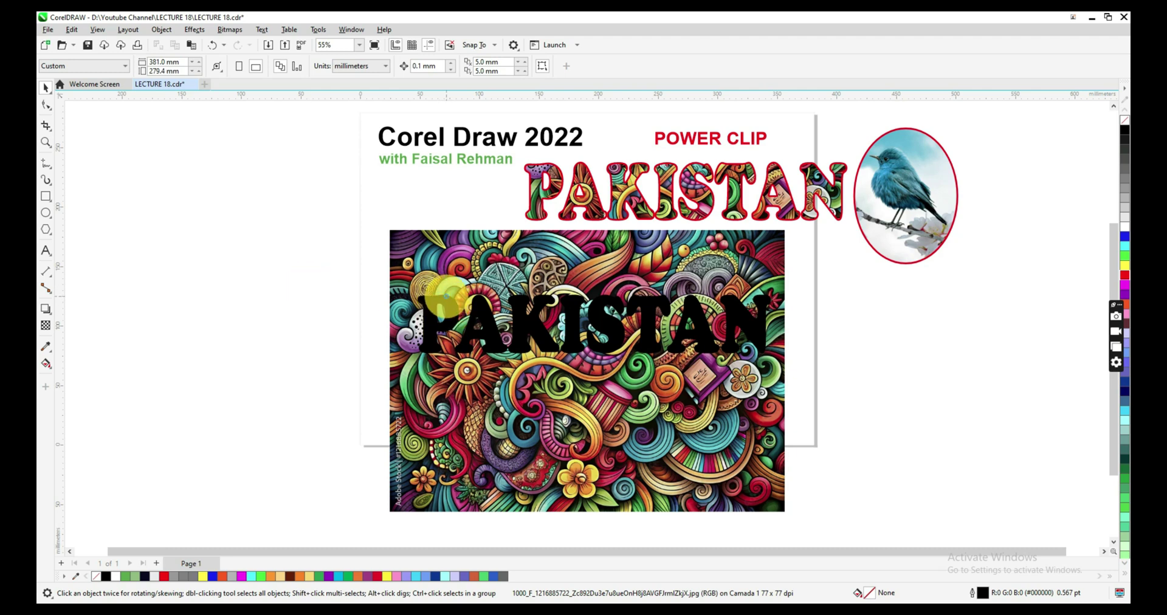
{"action": "left_click", "coordinate": [444, 300]}
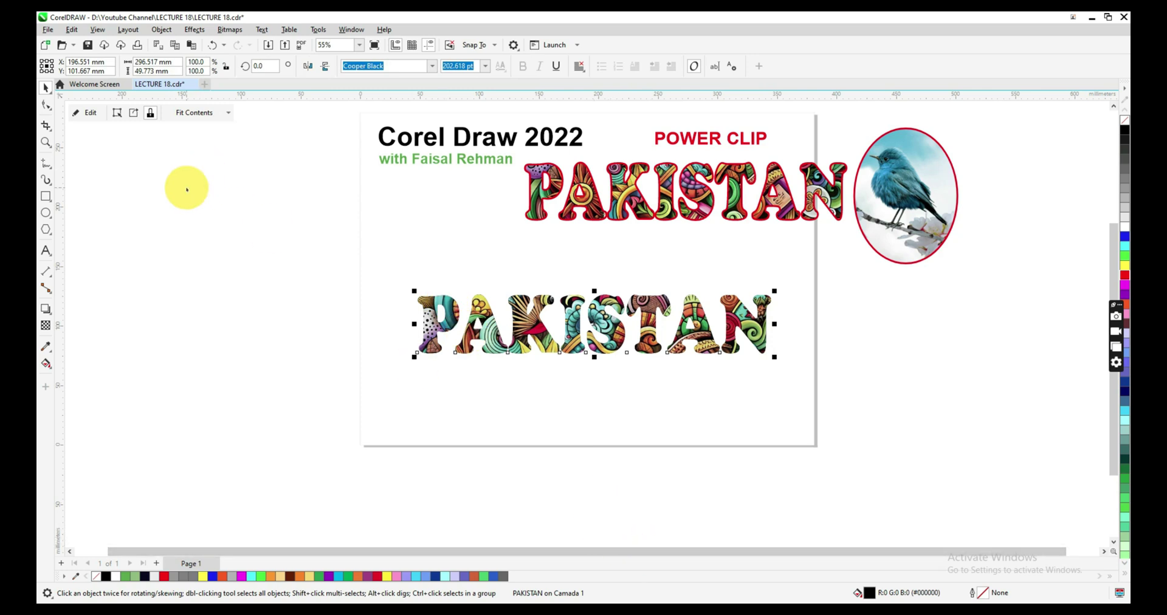
- Unlock the PowerClip contents to reposition the lower PAKISTAN text over another part of the pattern, then relock them and move both back up to mid-page
{"action": "left_click", "coordinate": [150, 113]}
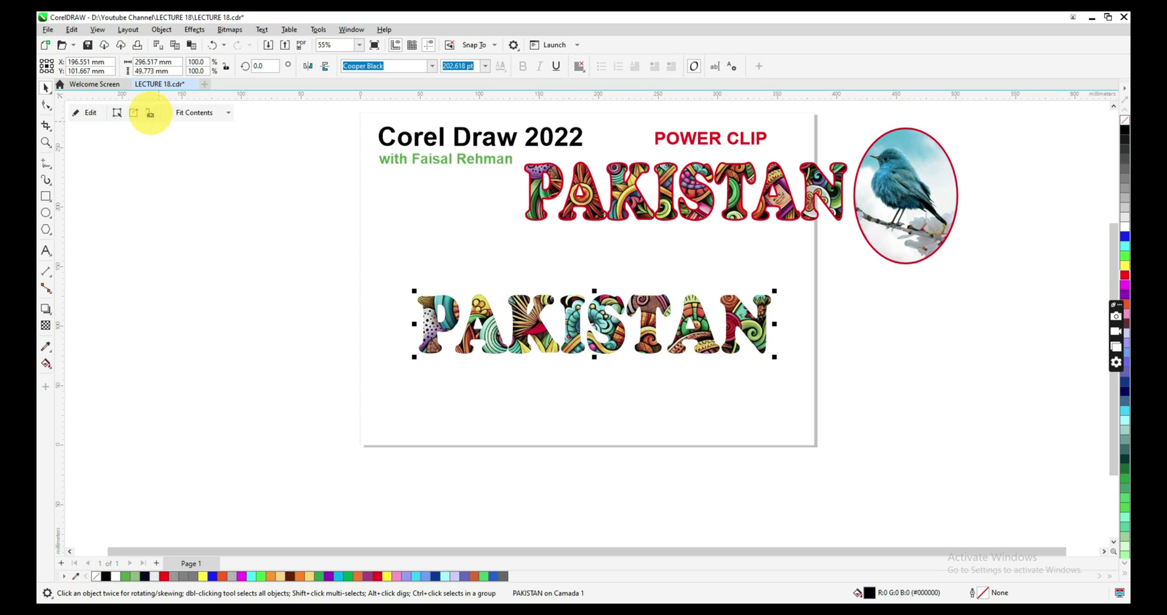
{"action": "left_click_drag", "start_coordinate": [608, 317], "coordinate": [619, 288]}
{"action": "left_click_drag", "start_coordinate": [611, 327], "coordinate": [587, 380]}
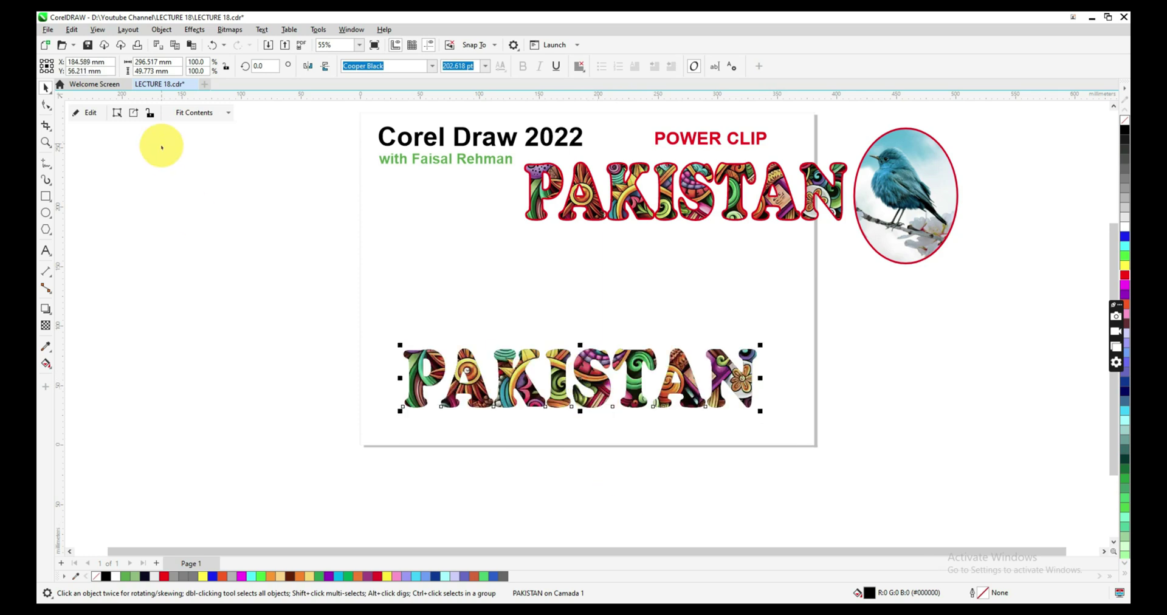
{"action": "left_click", "coordinate": [149, 112]}
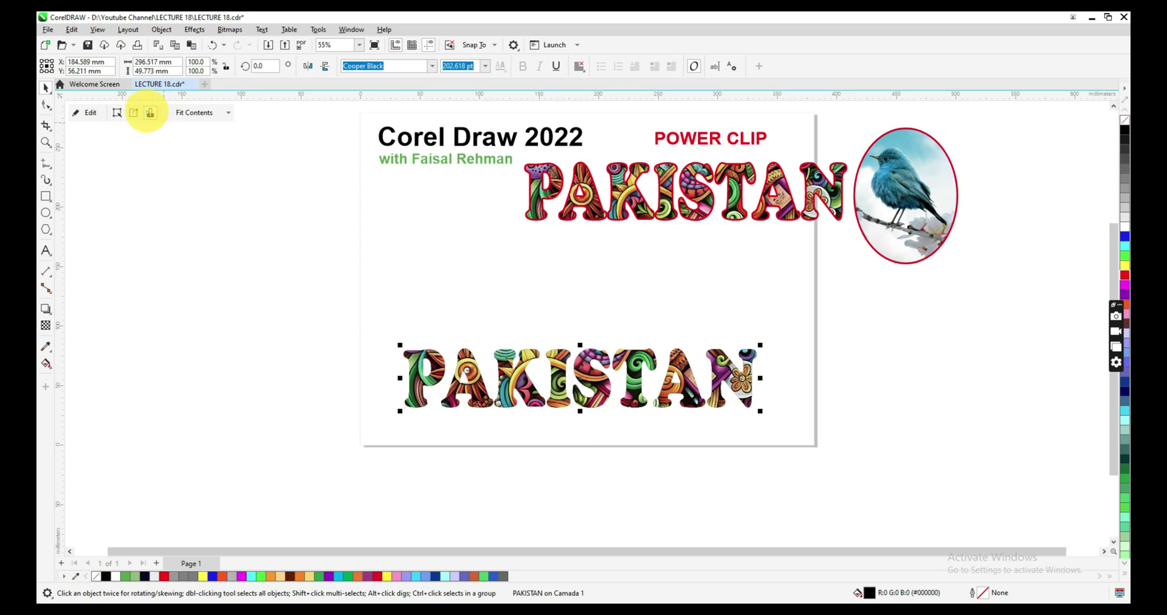
{"action": "left_click_drag", "start_coordinate": [526, 379], "coordinate": [537, 327]}
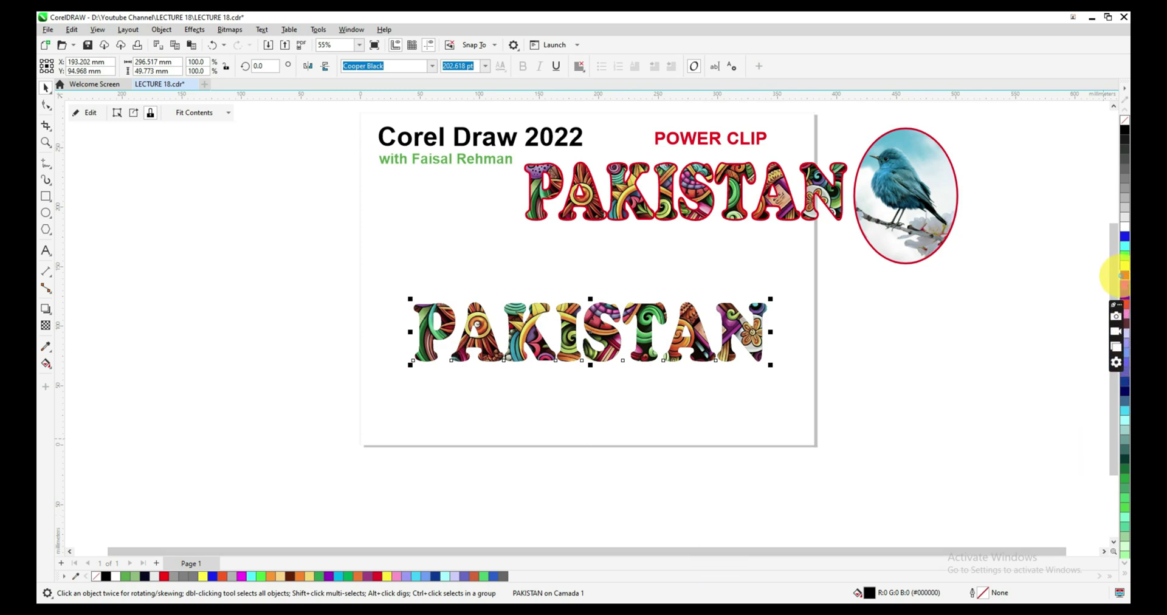
- Give the lower PAKISTAN text a red outline 3.0 pt wide
{"action": "right_click", "coordinate": [1123, 275]}
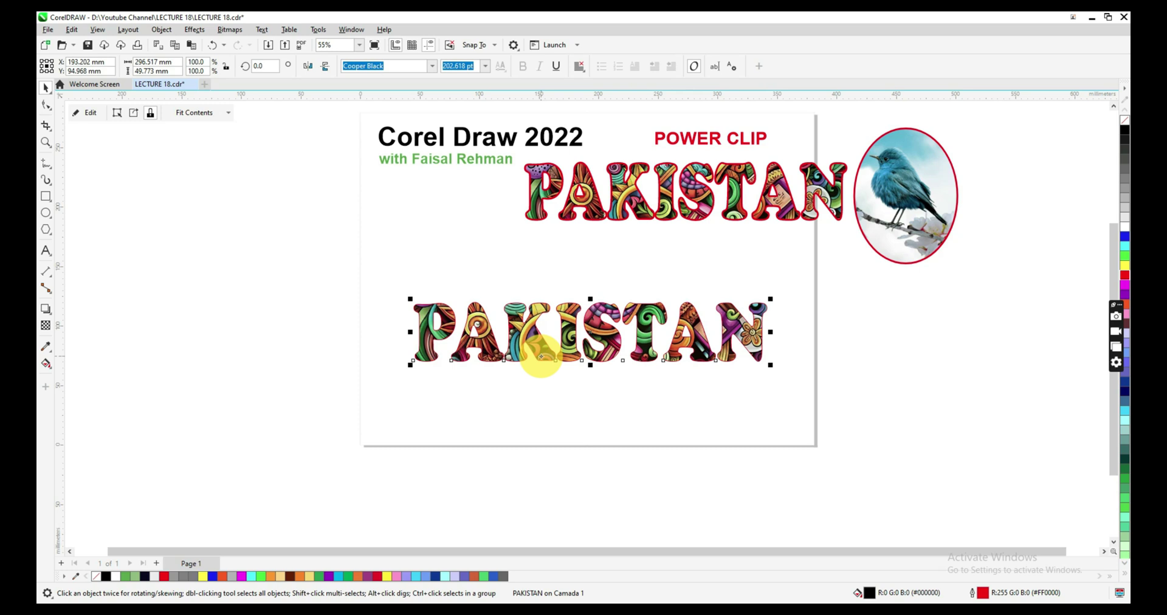
{"action": "key", "text": "q"}
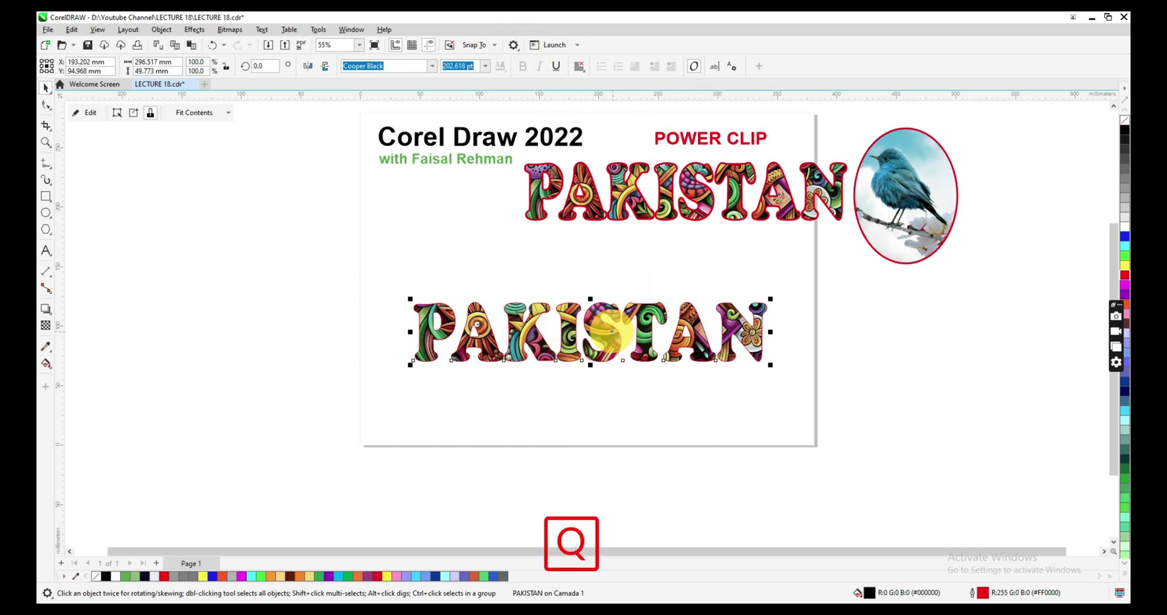
{"action": "key", "text": "F12"}
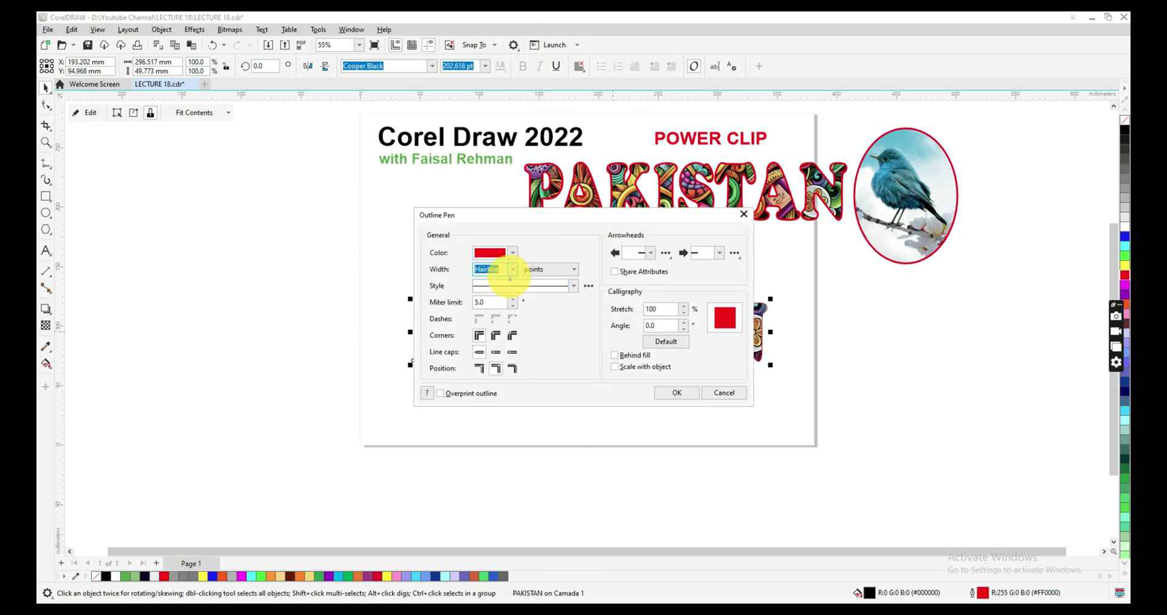
{"action": "left_click", "coordinate": [512, 269]}
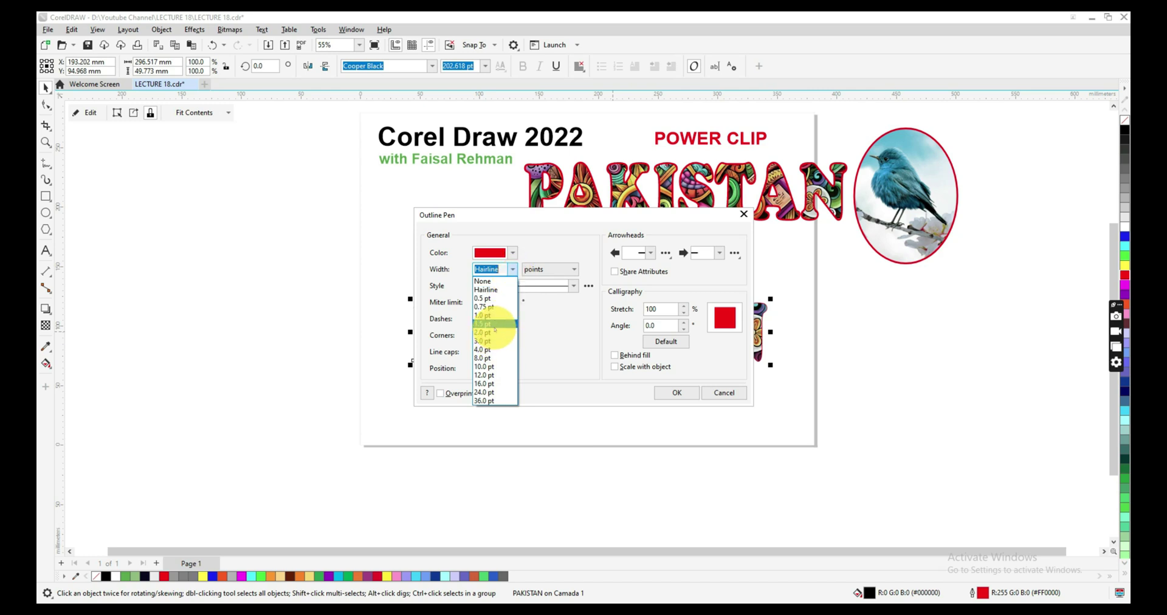
{"action": "left_click", "coordinate": [494, 332]}
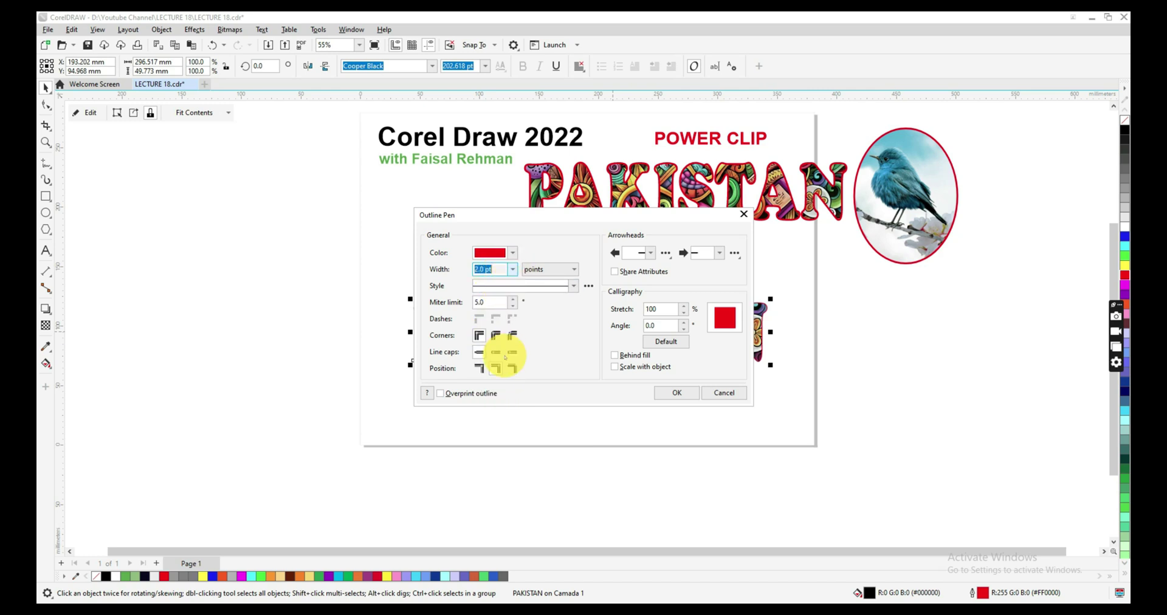
{"action": "left_click", "coordinate": [512, 269]}
{"action": "left_click", "coordinate": [487, 340]}
{"action": "left_click", "coordinate": [668, 392]}
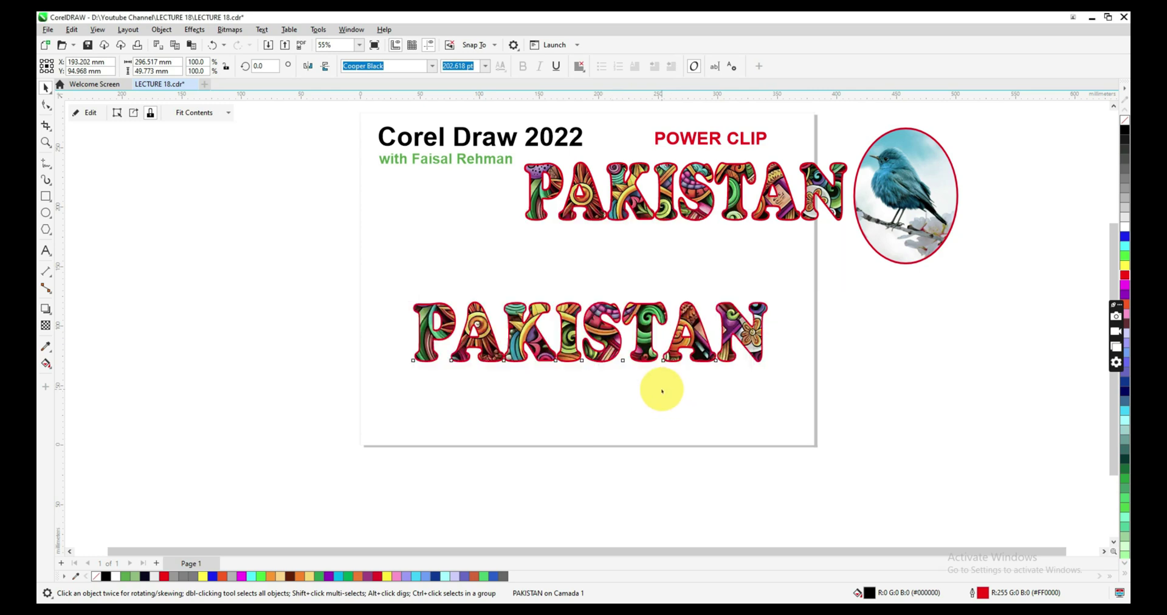
- Try a green outline on the lower PAKISTAN text, then change its outline colour to blue
{"action": "left_click", "coordinate": [675, 331]}
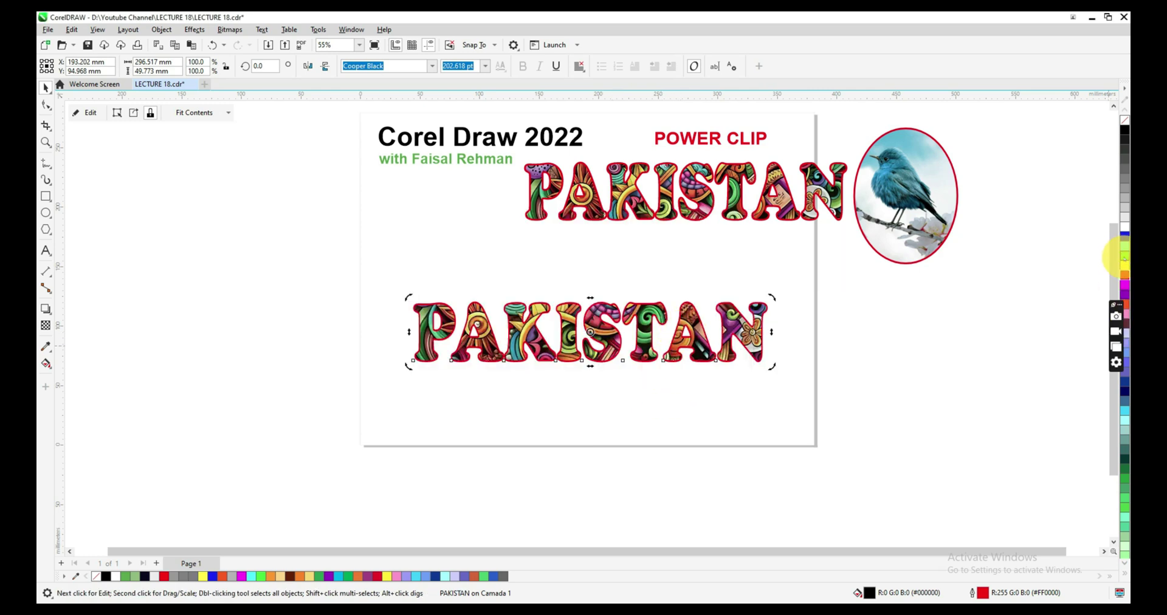
{"action": "right_click", "coordinate": [1124, 249]}
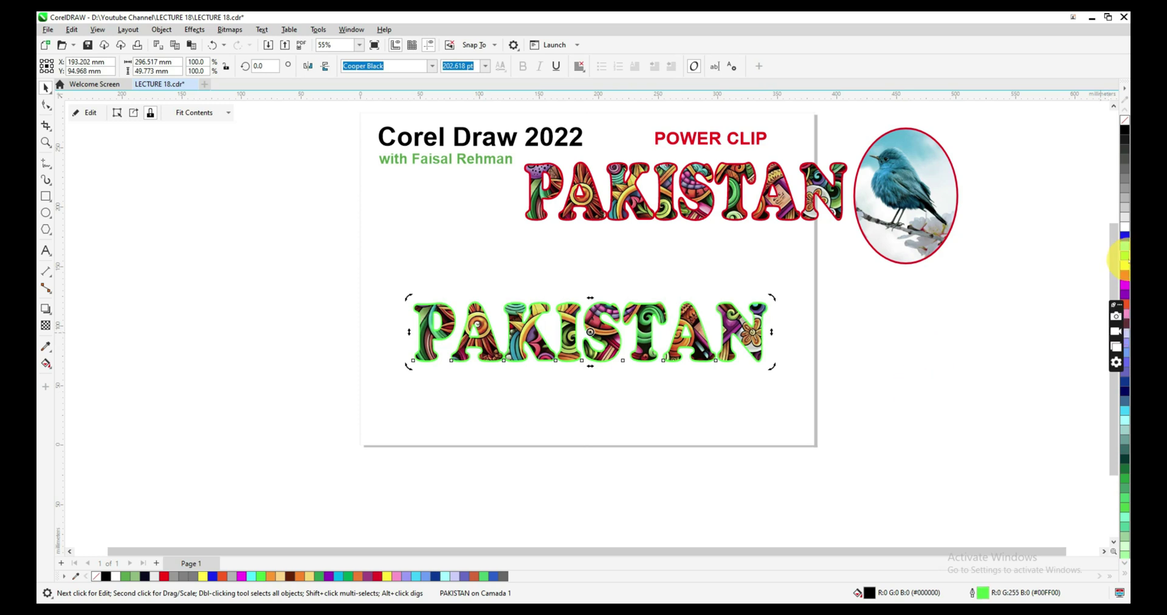
{"action": "right_click", "coordinate": [1122, 234]}
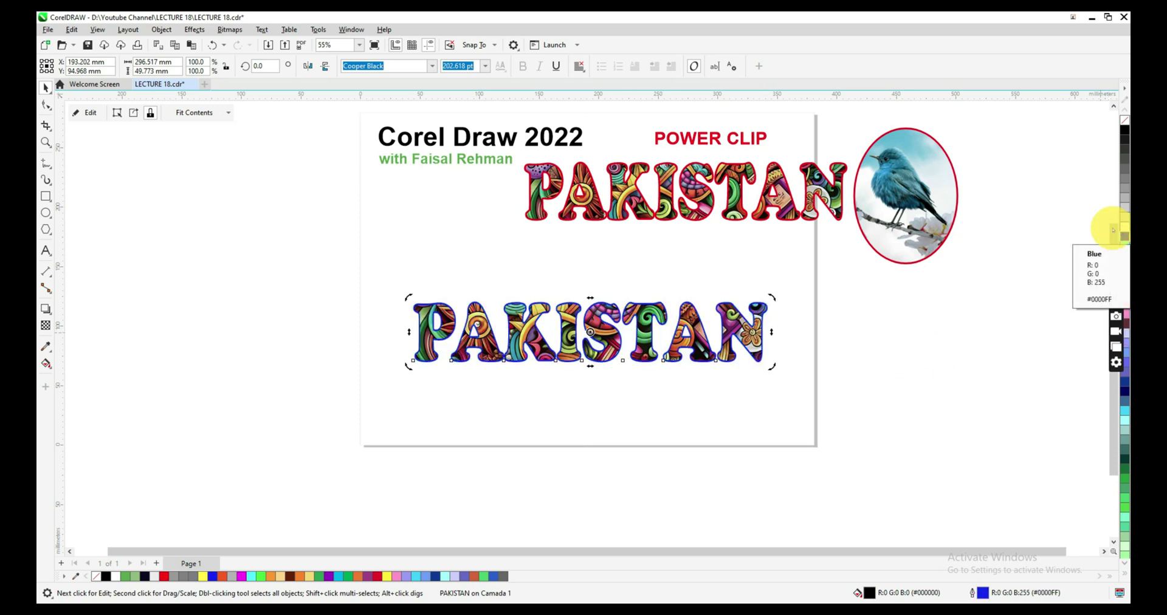